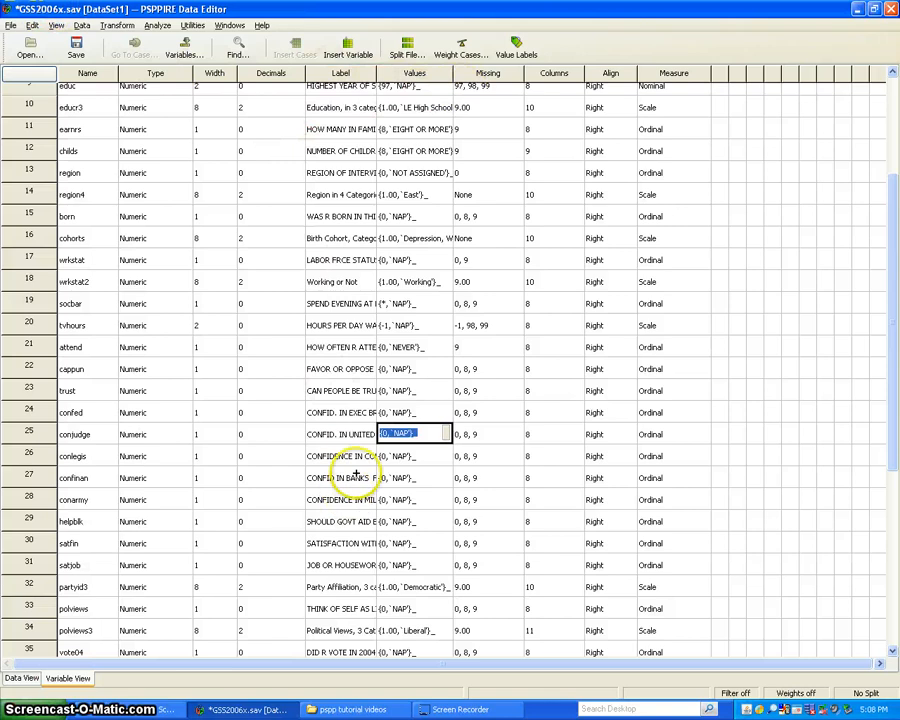
Step: Widen the Label column and examine the labels of the confed, conjudge and conlegis variables
drag(378, 75, 436, 75)
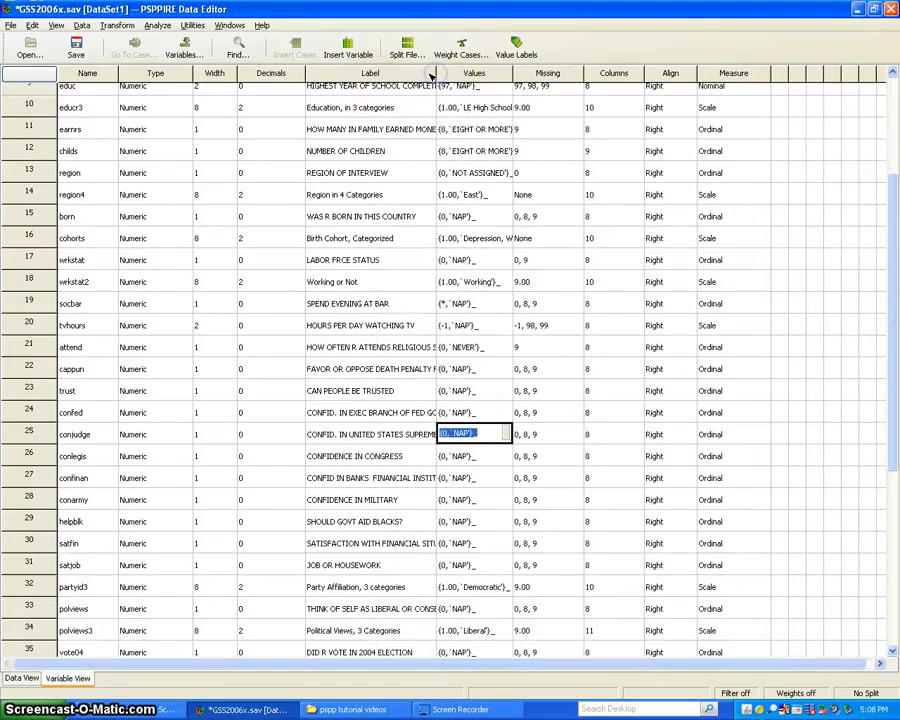
click(348, 412)
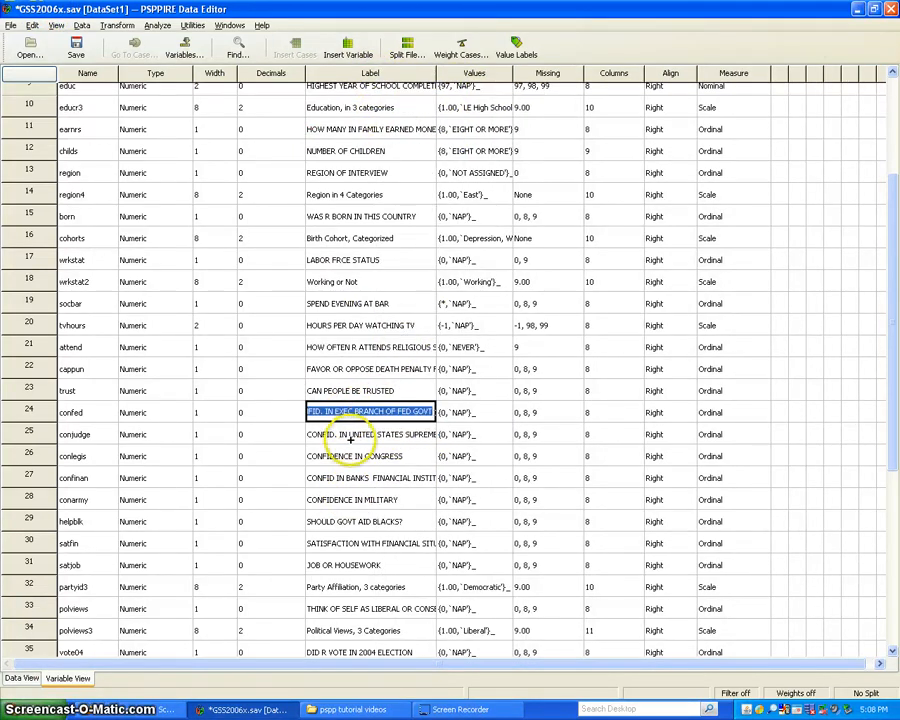
click(352, 435)
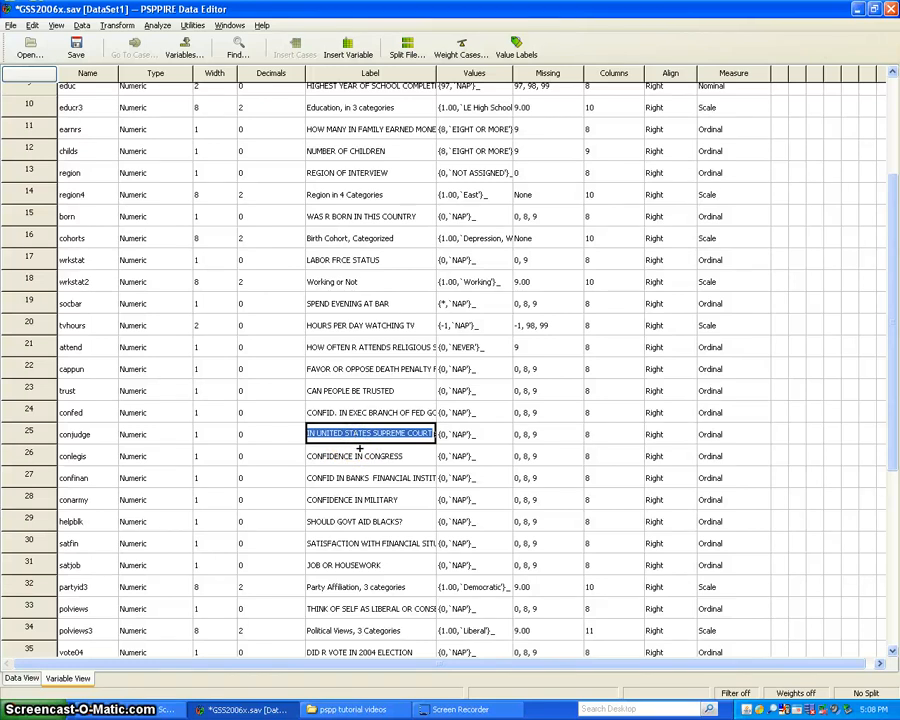
click(358, 450)
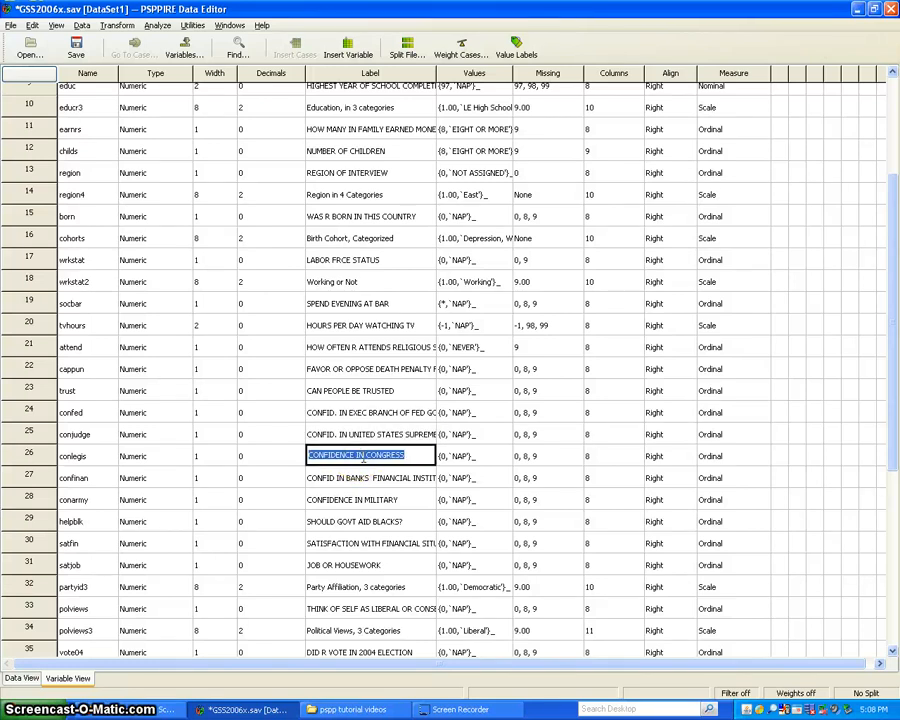
click(375, 421)
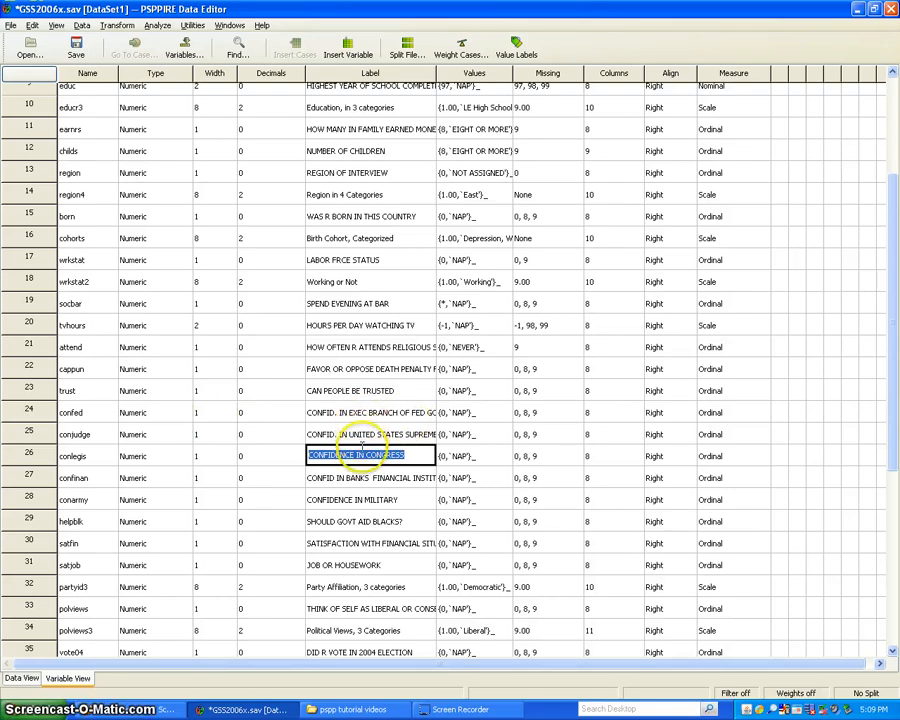
click(409, 414)
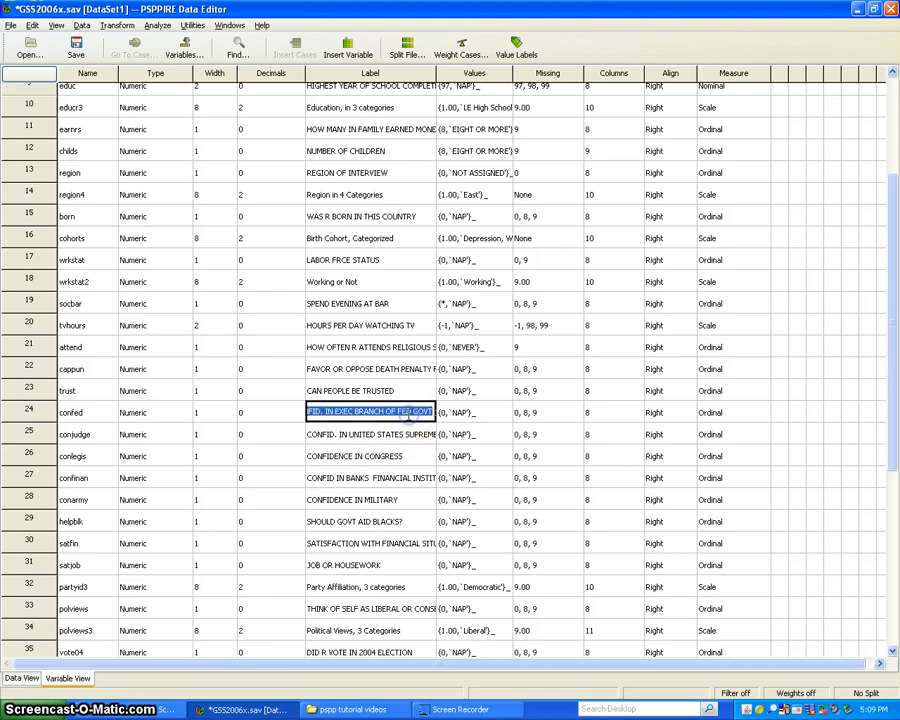
Step: Open the value labels of the confed variable and examine the labels for codes 1, 2 and 3
click(505, 412)
click(506, 412)
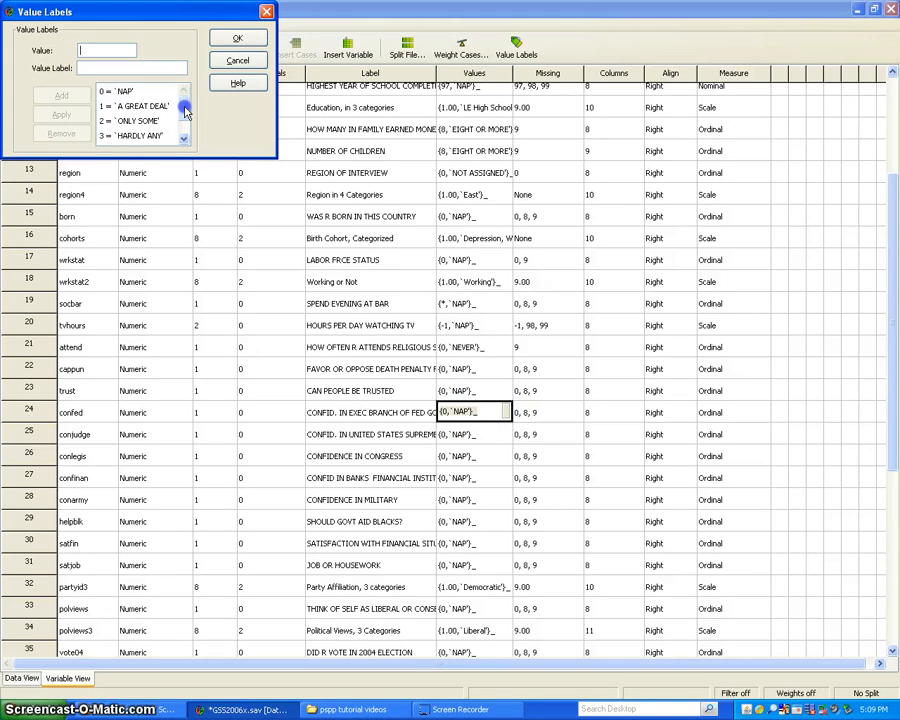
drag(184, 107, 185, 107)
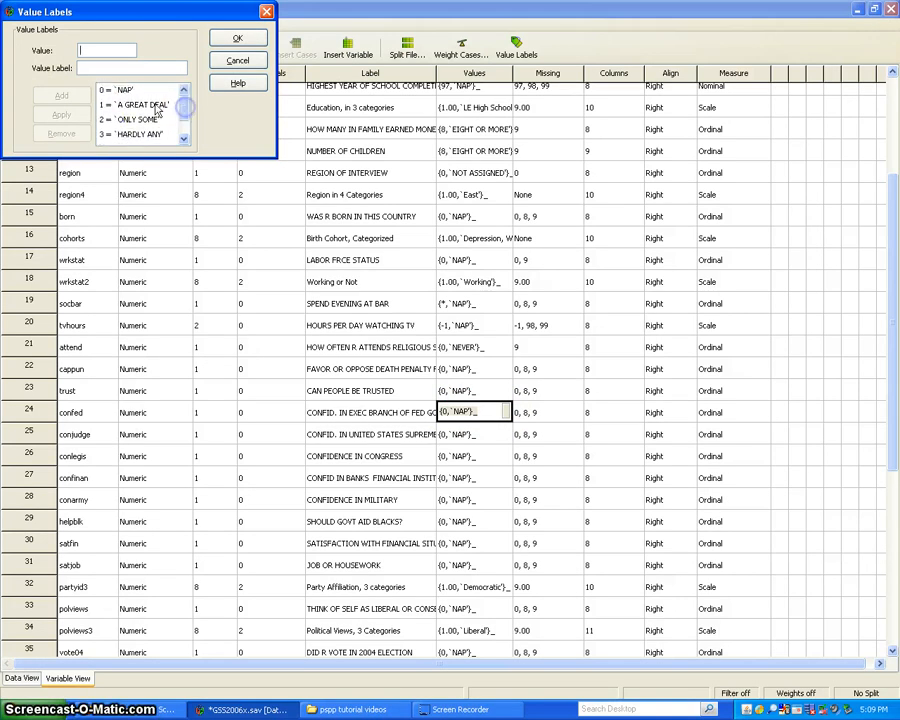
click(143, 112)
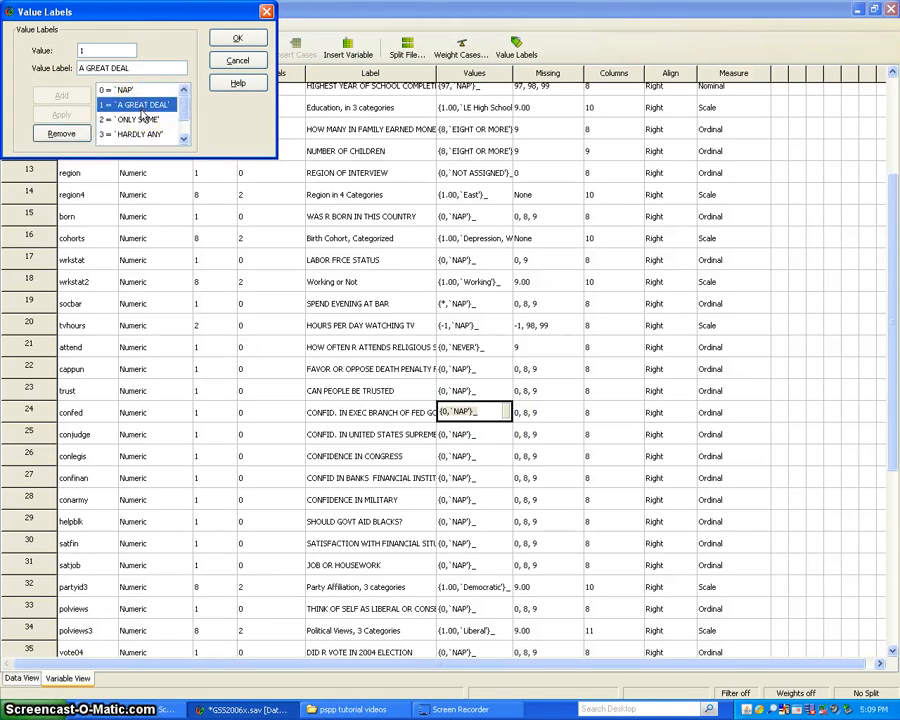
click(147, 120)
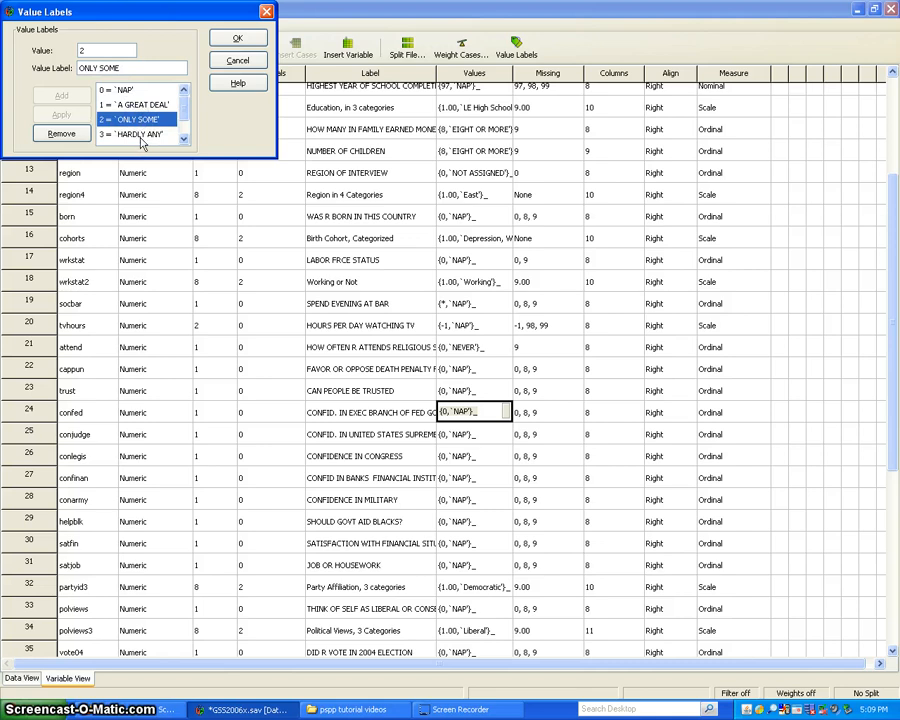
click(142, 138)
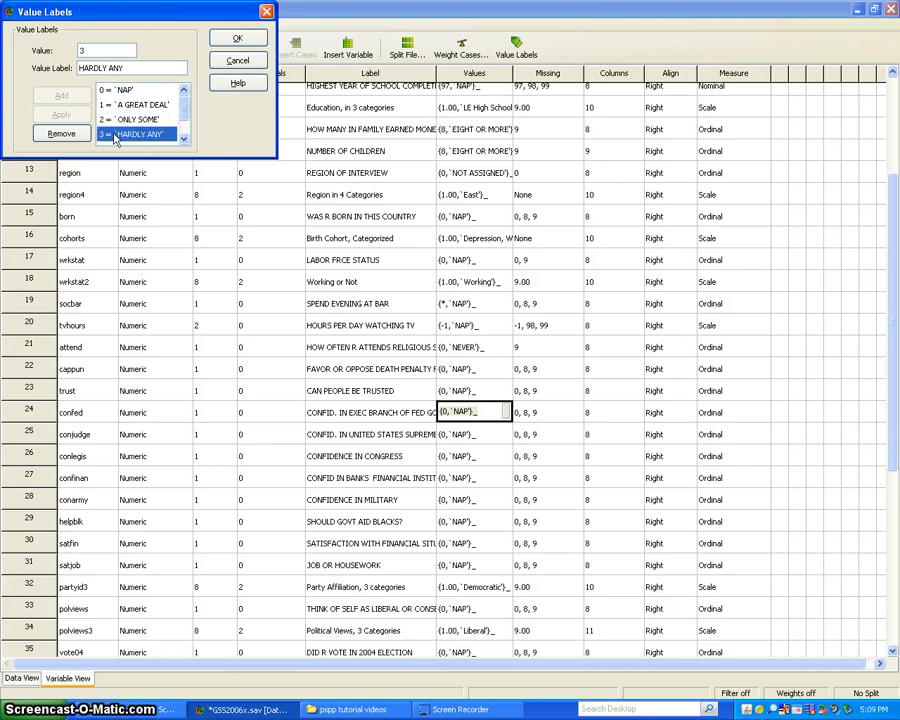
Step: Examine the labels for confed's codes 8 and 9, review the full code list, and close it without changes
click(185, 141)
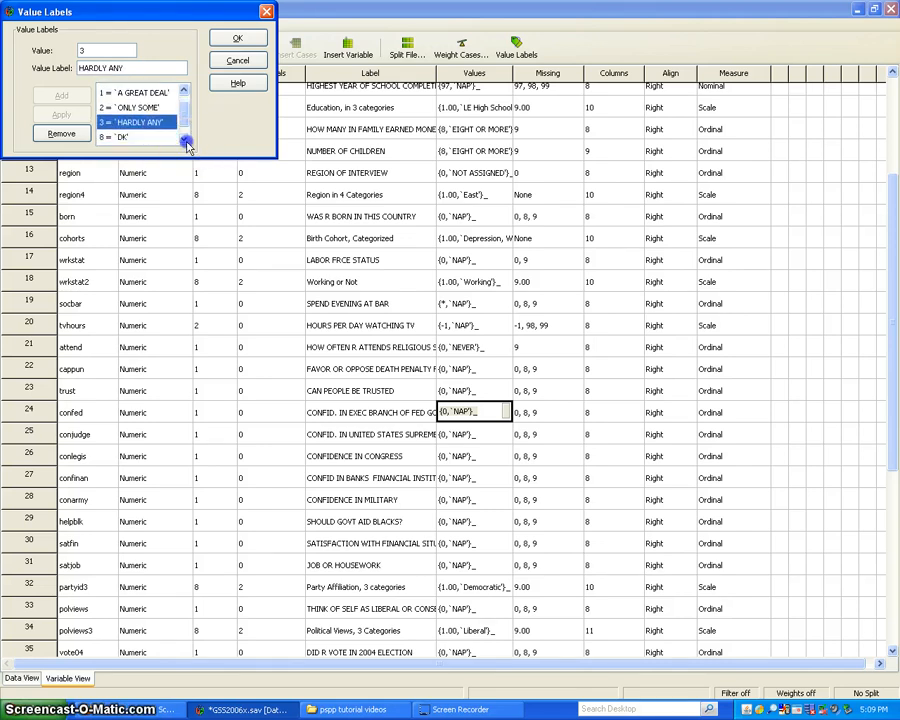
click(185, 141)
click(121, 124)
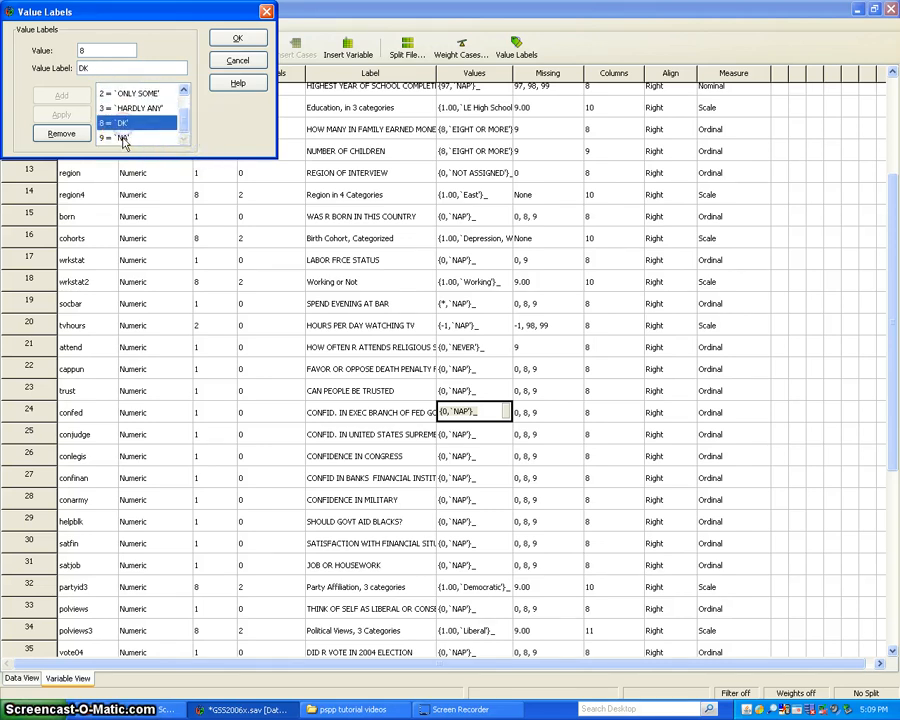
click(123, 138)
click(132, 124)
click(128, 139)
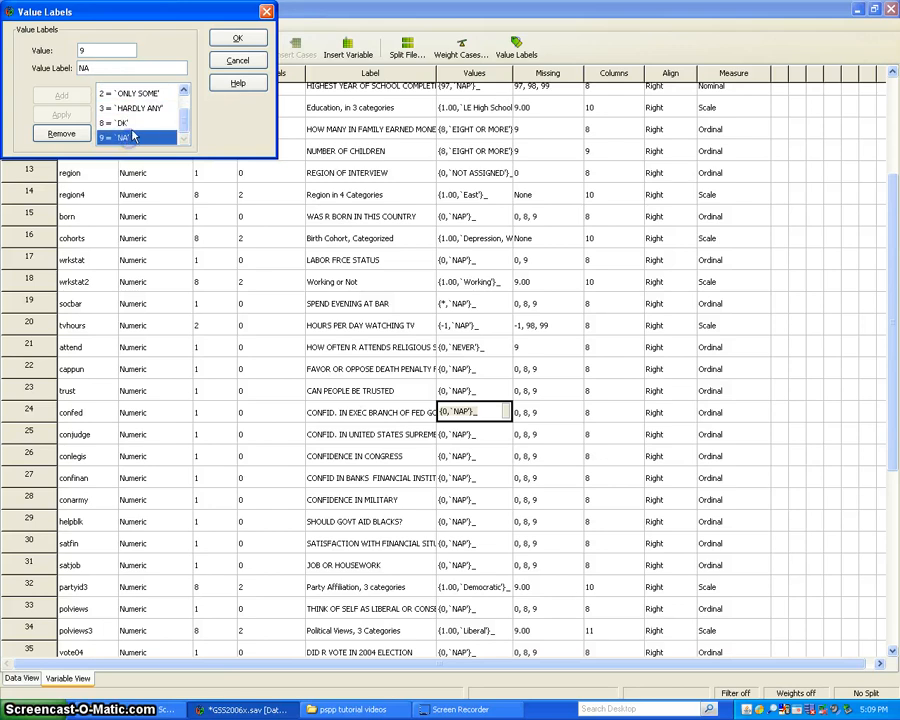
click(121, 123)
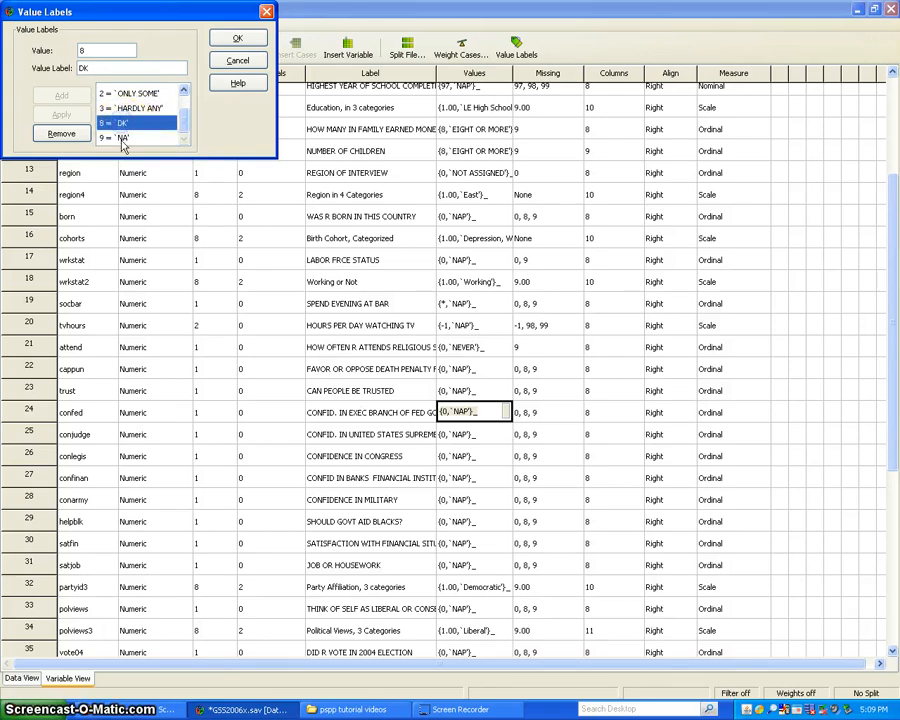
click(123, 139)
drag(181, 124, 180, 98)
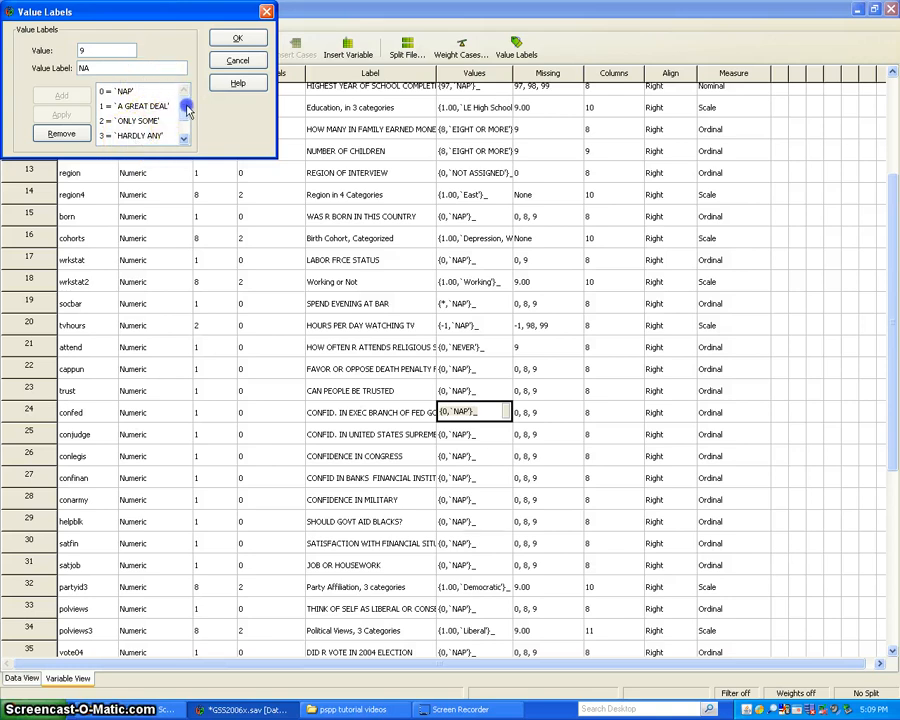
mouse_move(184, 100)
mouse_down()
mouse_move(183, 131)
mouse_move(182, 92)
mouse_up()
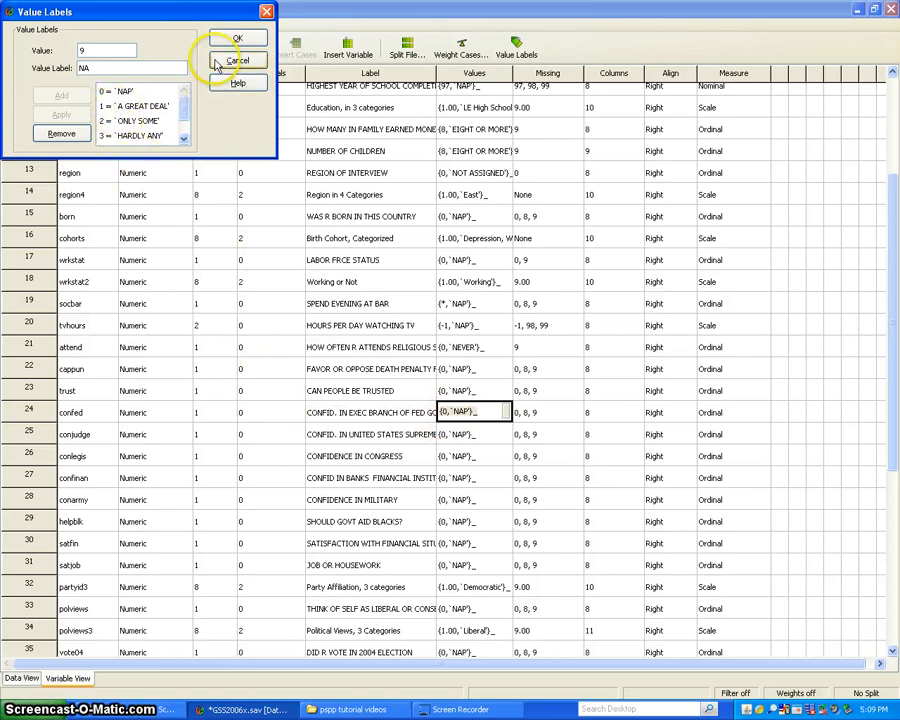
mouse_move(186, 105)
mouse_down()
mouse_move(184, 138)
mouse_move(188, 101)
mouse_up()
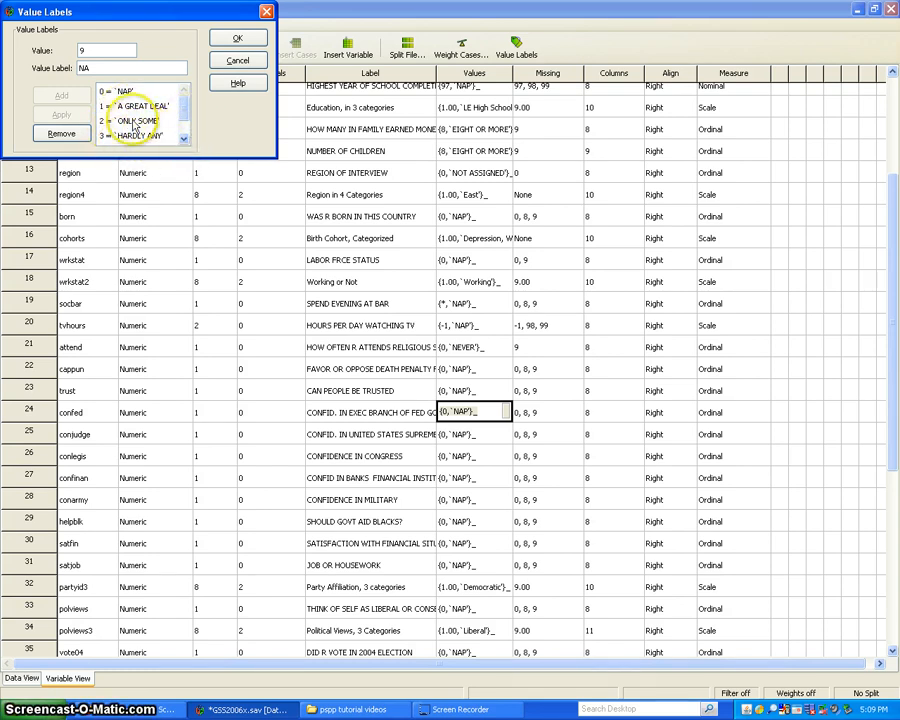
click(240, 64)
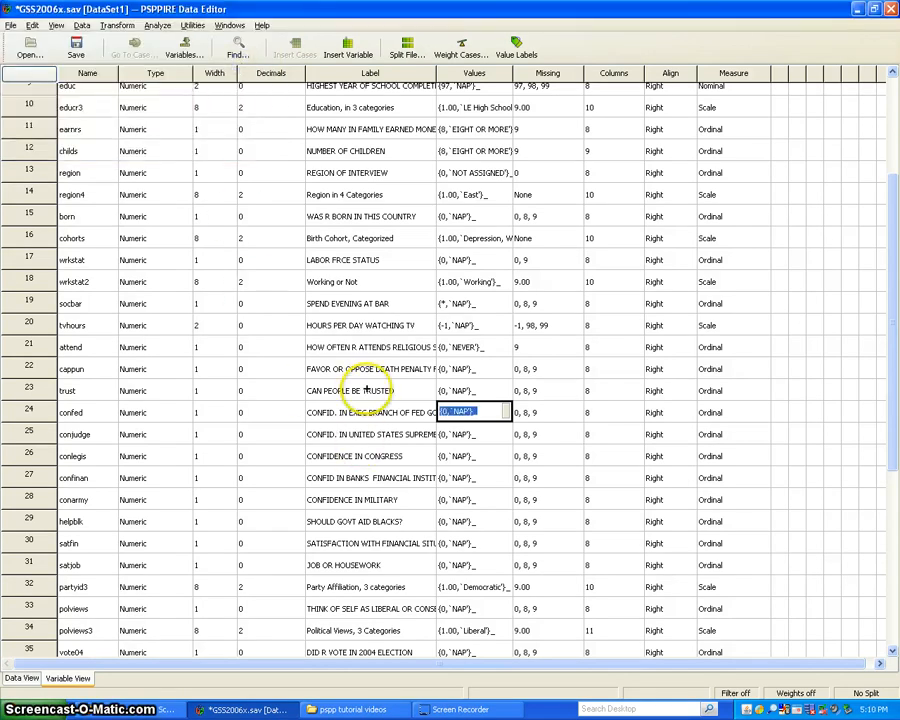
Step: Start a Recode into Different Variables with confed, conjudge and conlegis as the variables to recode
click(113, 25)
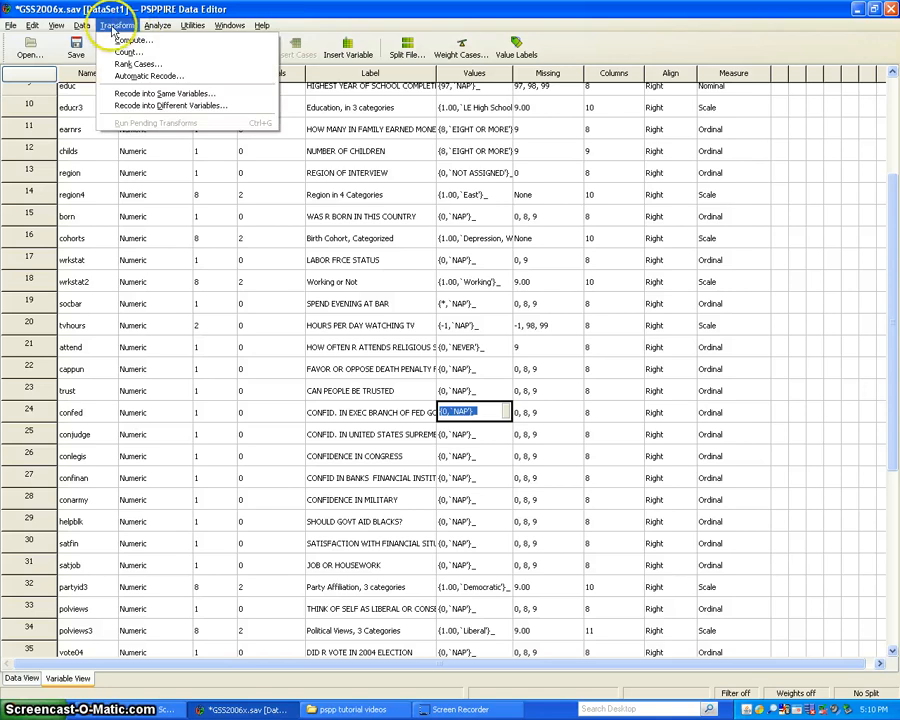
click(127, 110)
drag(256, 174, 249, 221)
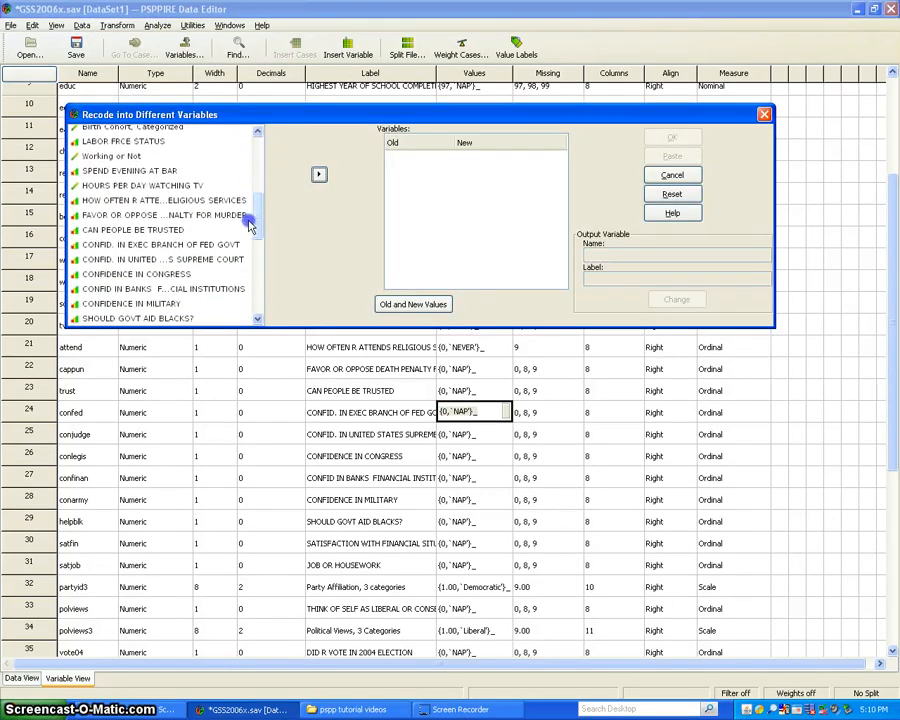
click(175, 246)
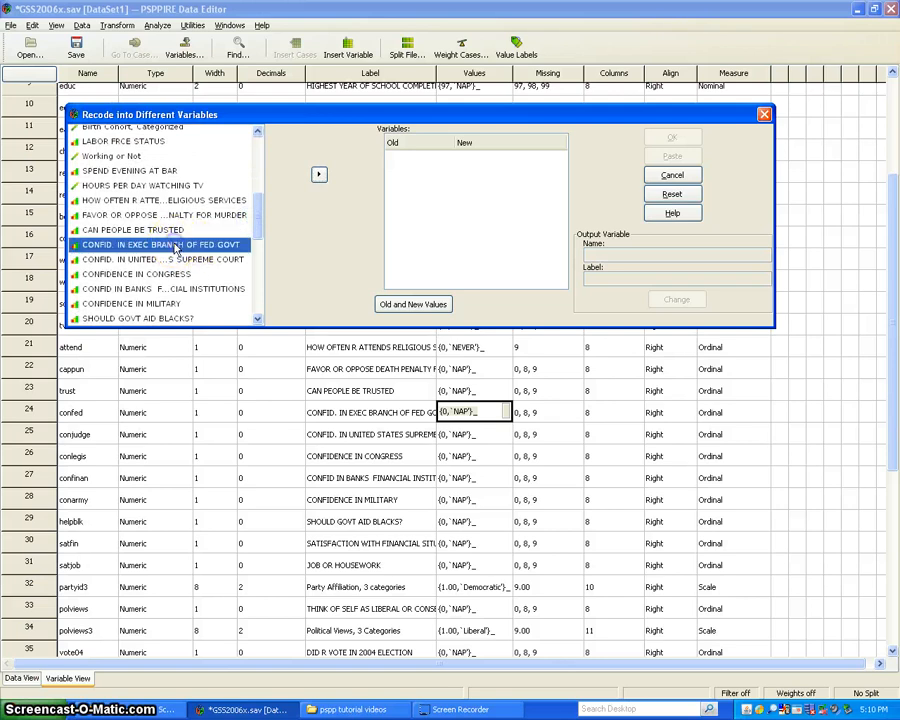
click(319, 175)
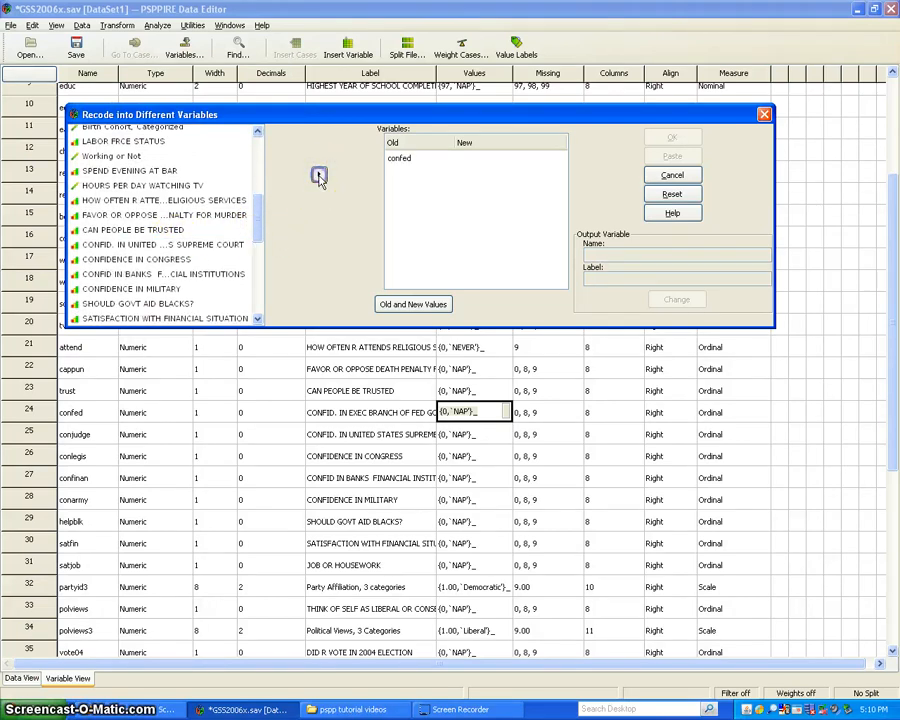
click(150, 245)
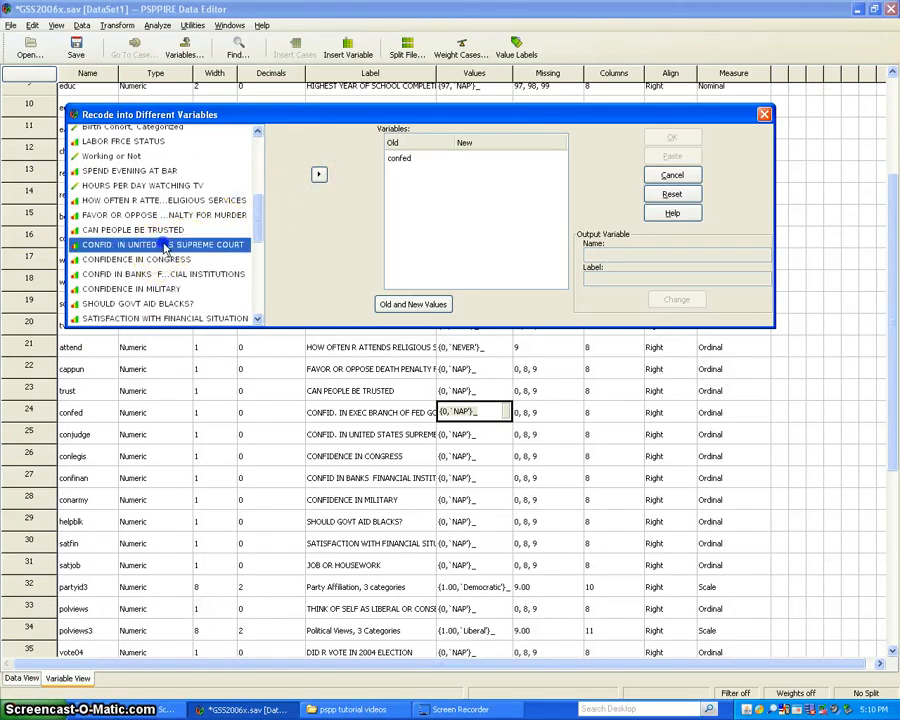
click(319, 176)
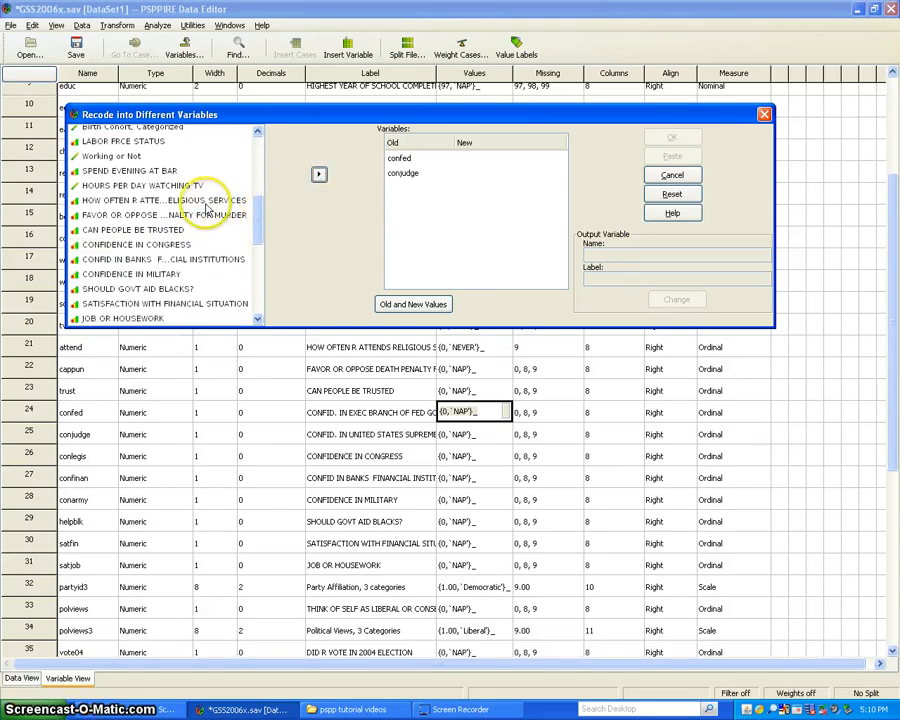
click(140, 244)
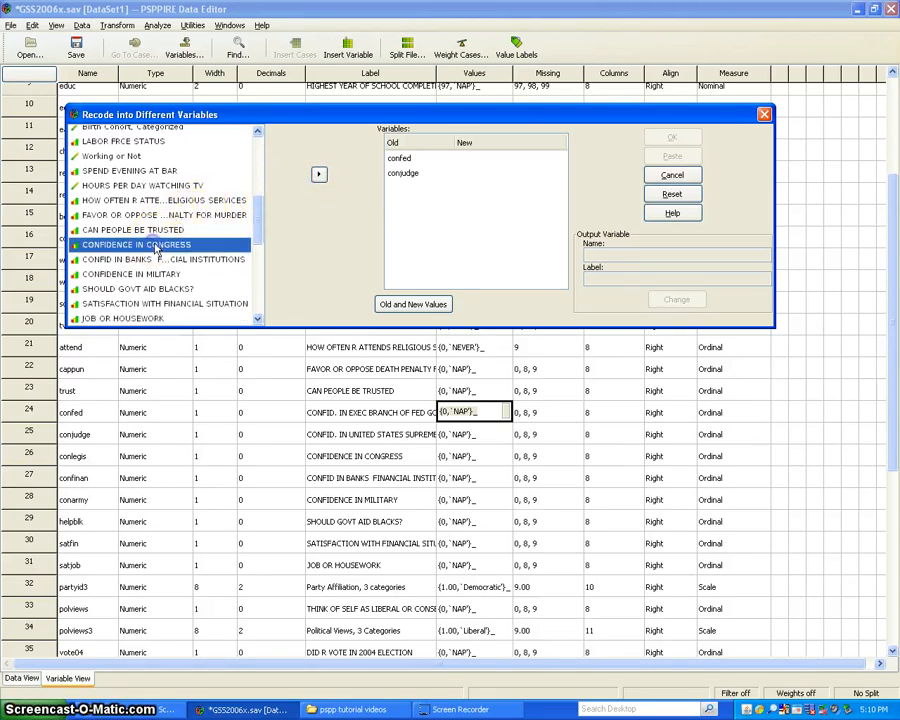
click(319, 176)
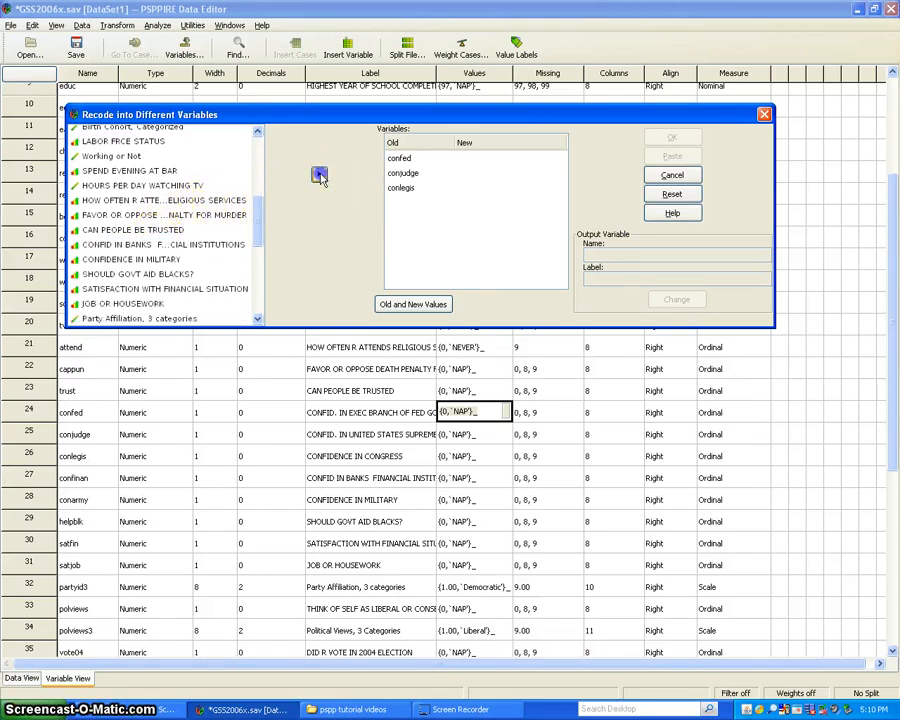
Step: Open the old and new values for the recode and add a rule turning old value 3 into 1
click(410, 304)
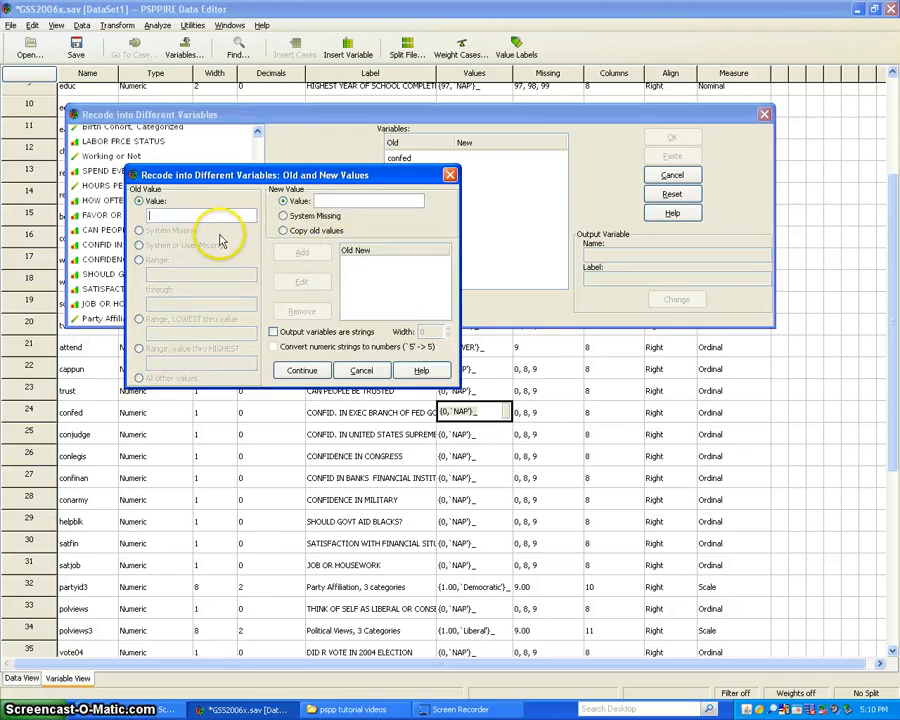
text(3)
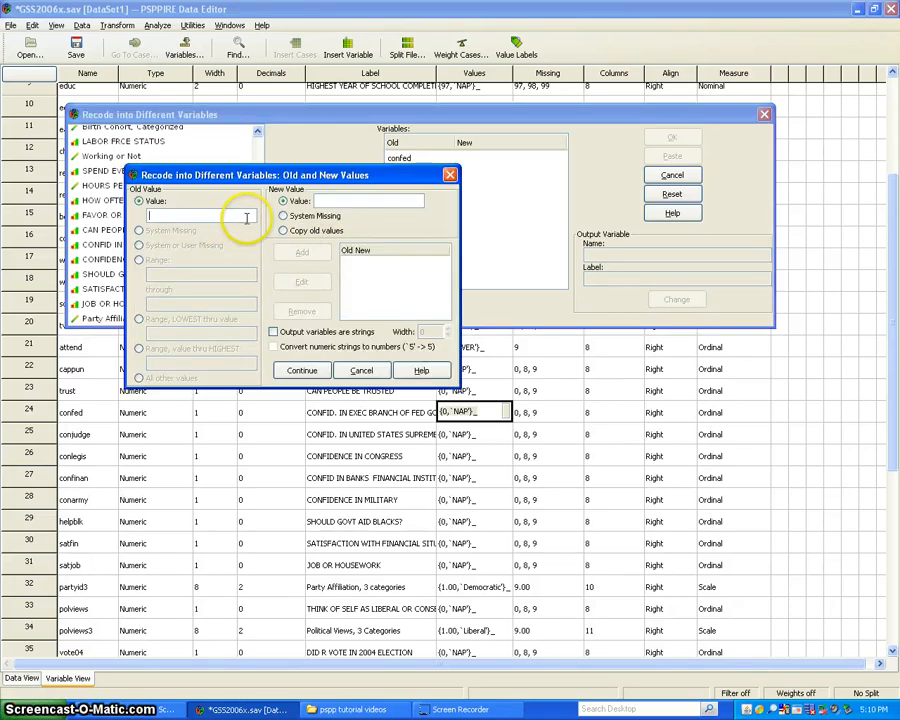
click(368, 204)
text(1)
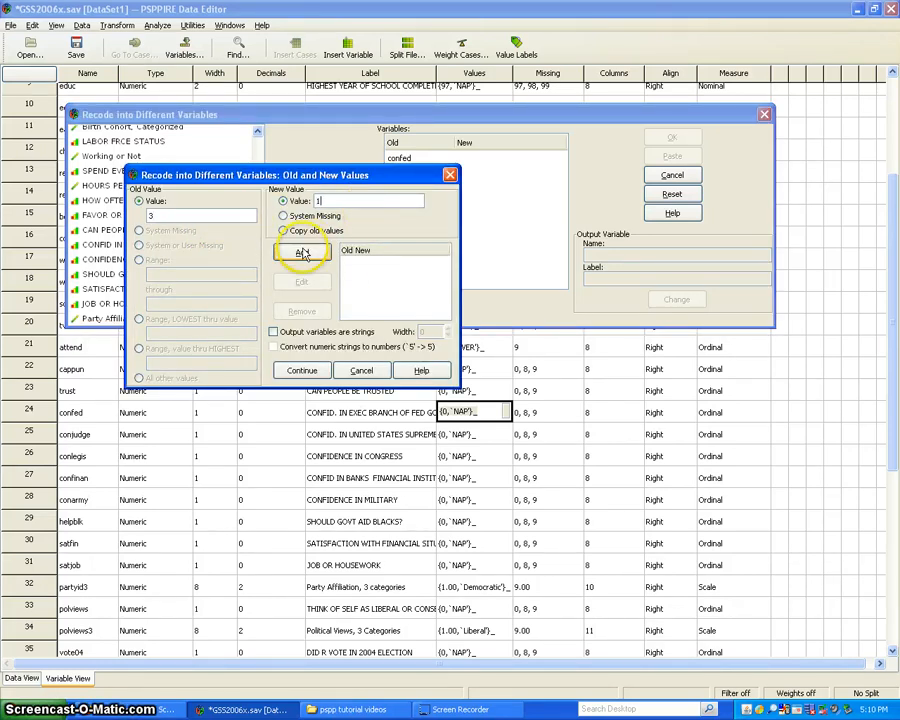
click(300, 251)
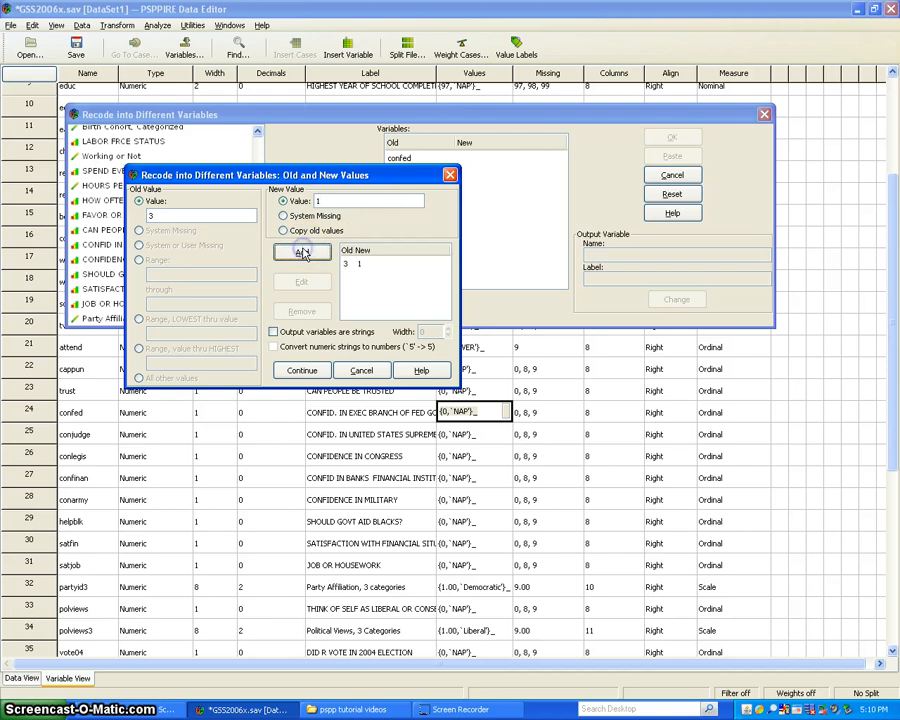
Step: Add a recode rule that maps old value 2 to new value 2
click(160, 215)
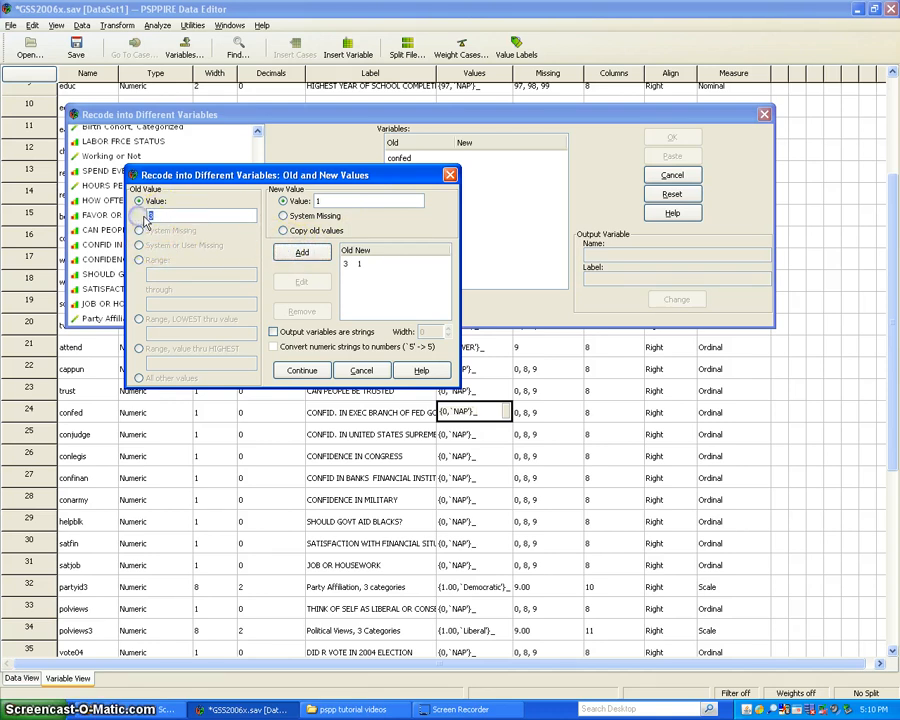
text(2)
drag(398, 200, 320, 201)
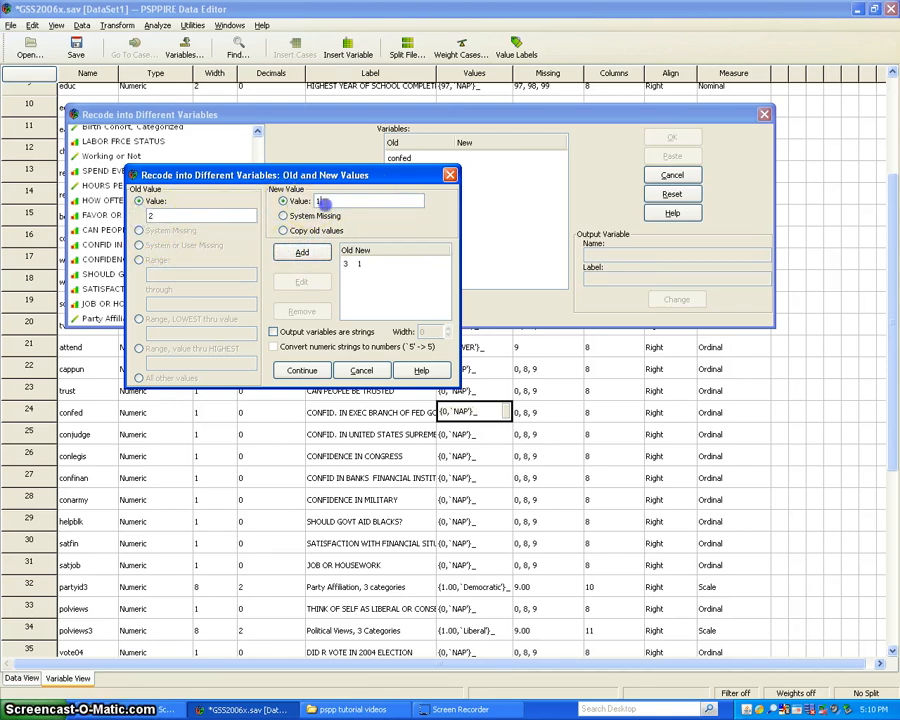
text(2)
click(300, 252)
Step: Add a recode rule that turns old value 1 into new value 3
click(208, 214)
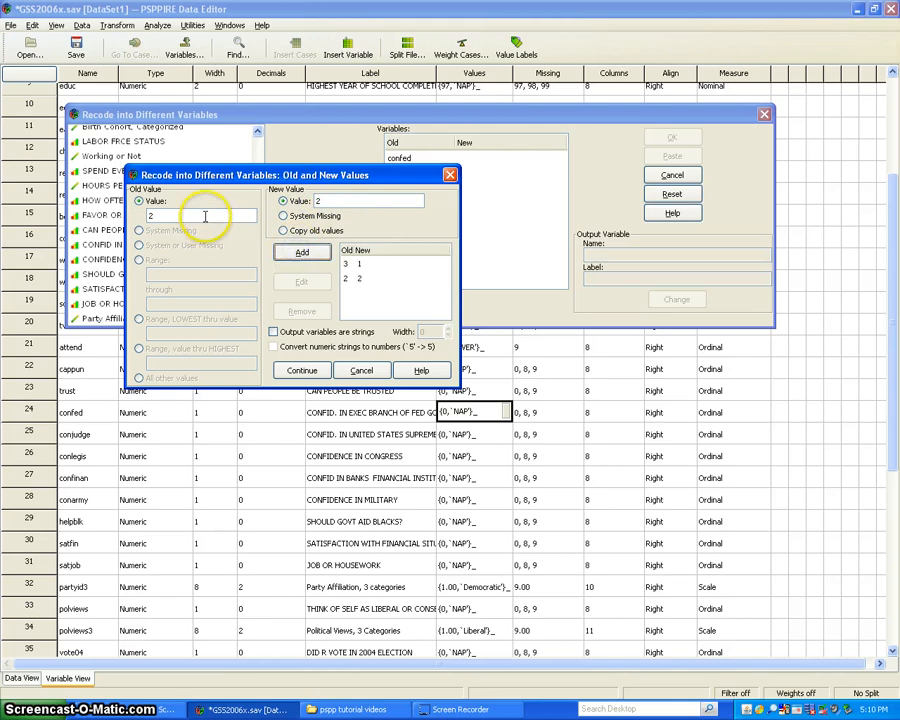
click(168, 215)
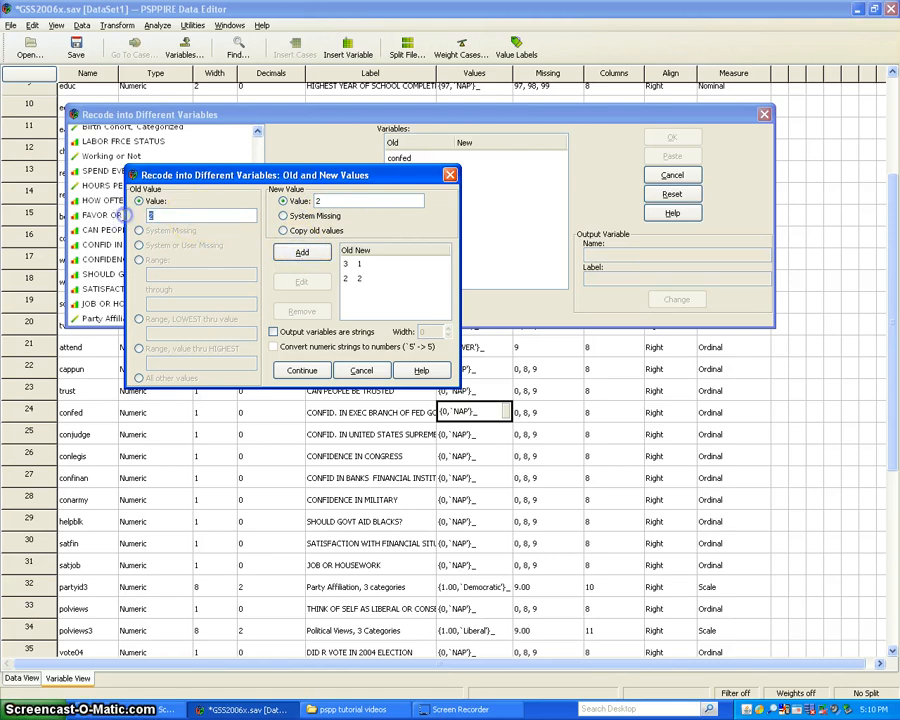
text(1)
click(345, 201)
text(3)
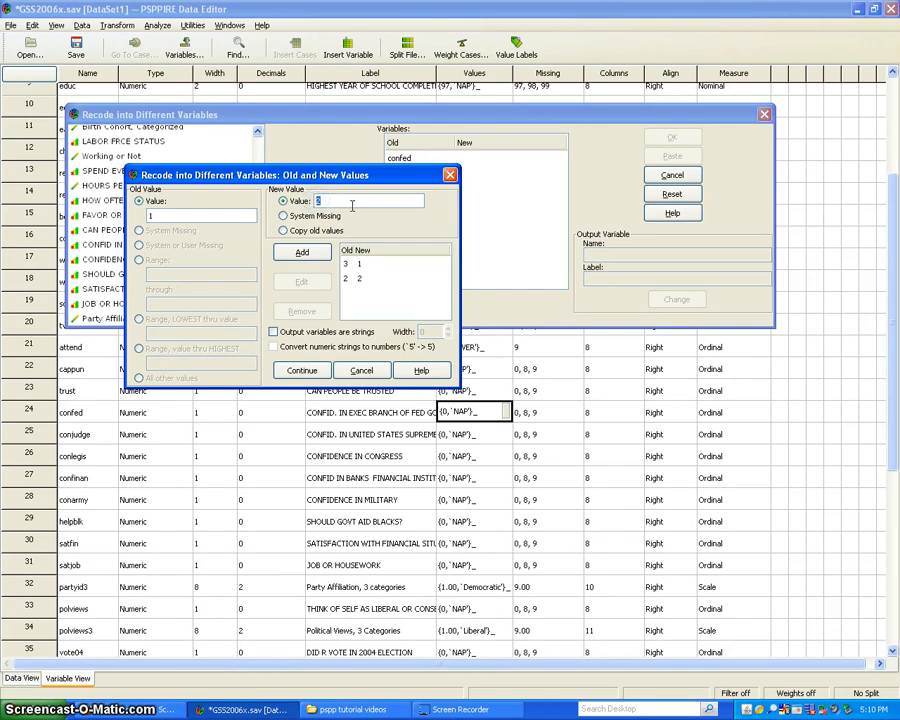
click(305, 253)
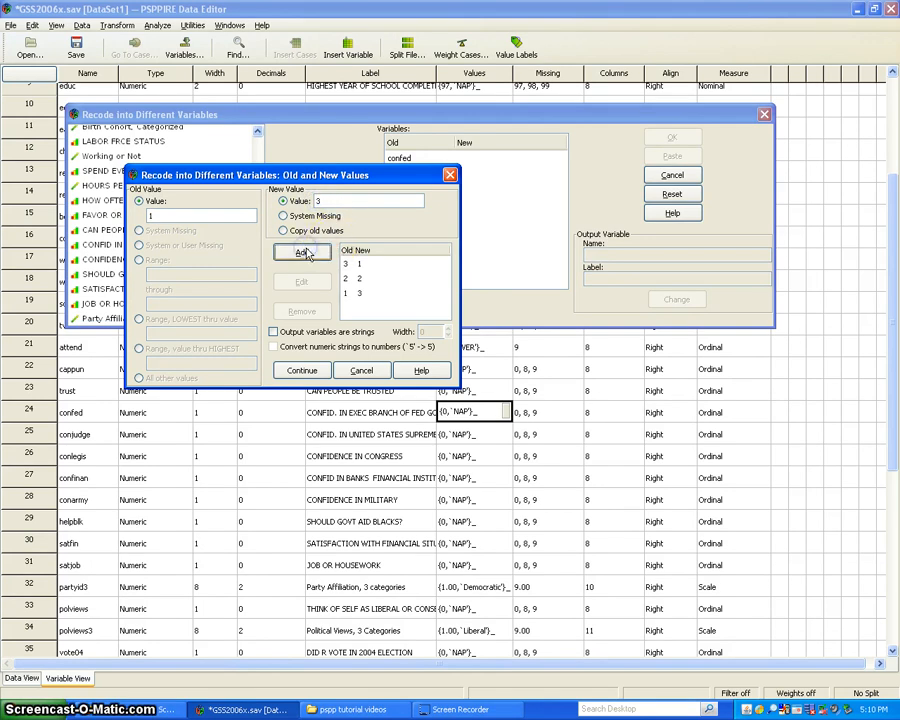
click(282, 252)
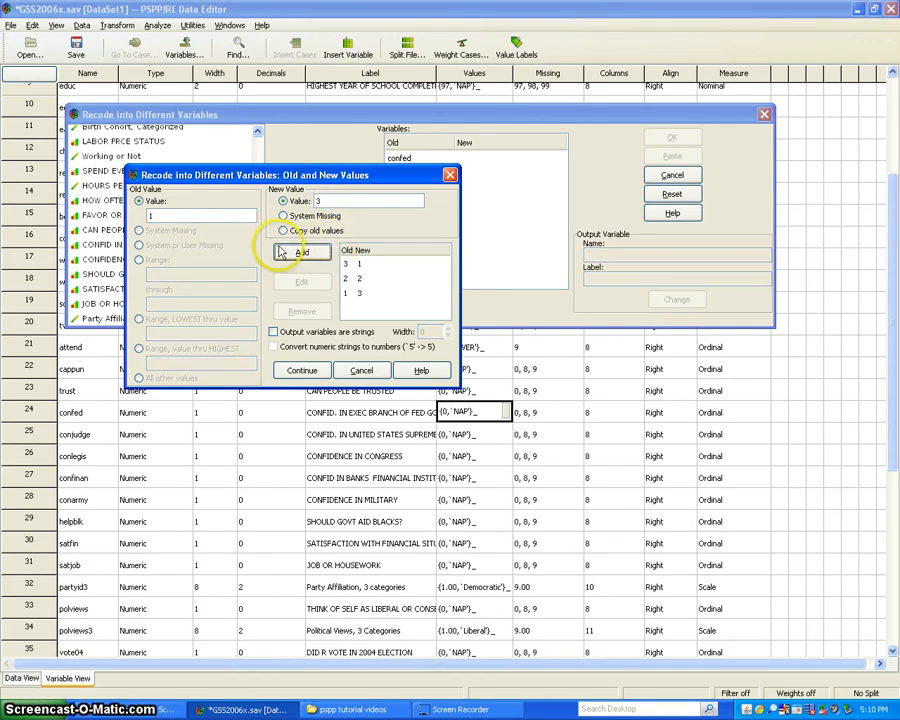
Step: Add a rule that recodes all other values to system missing, and accept the set of recode rules
click(139, 378)
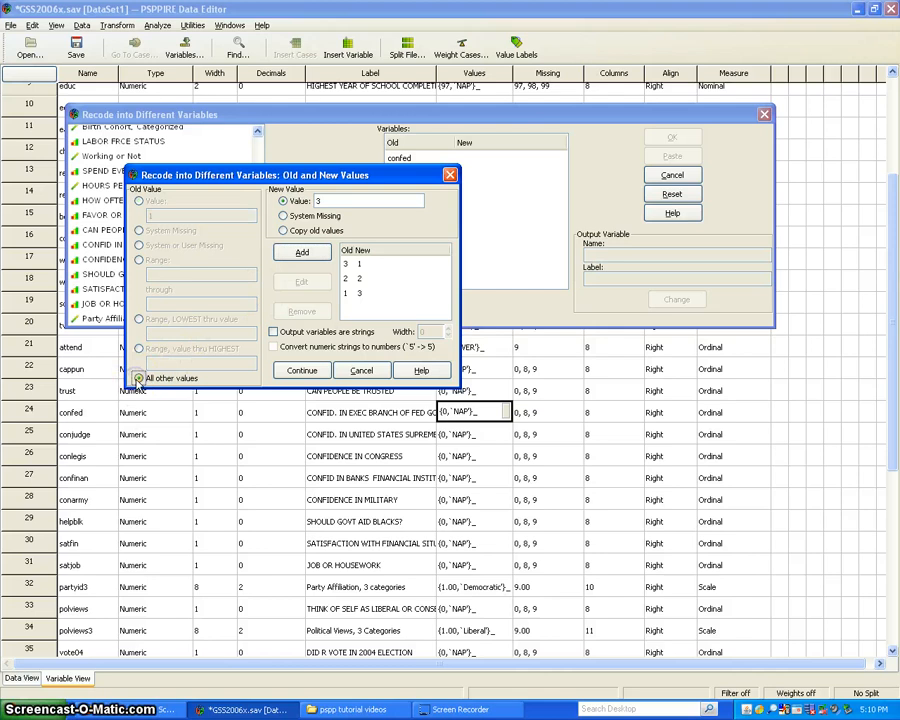
click(283, 215)
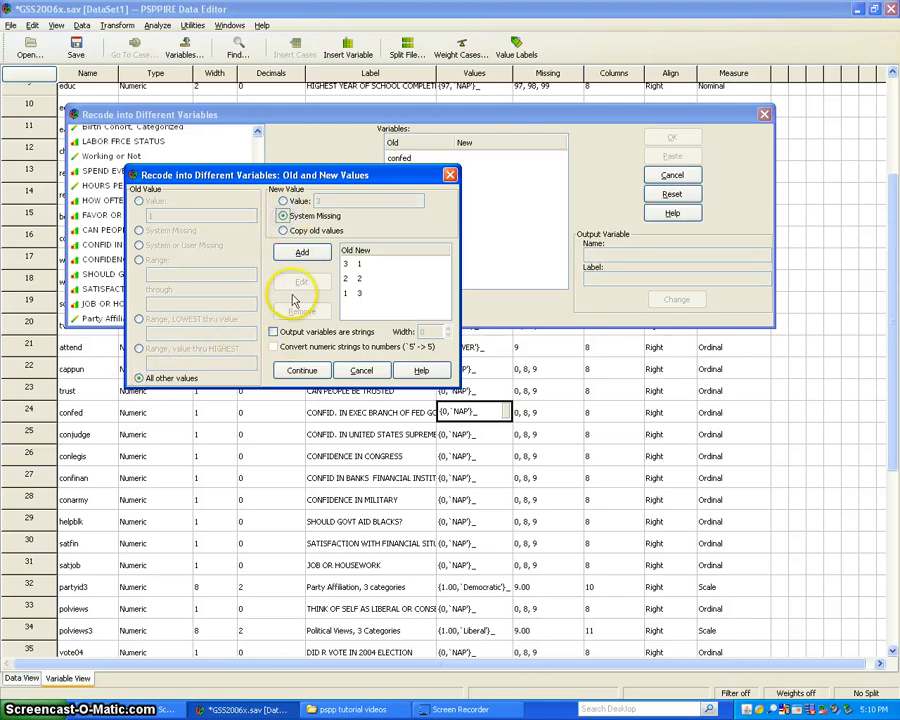
click(292, 253)
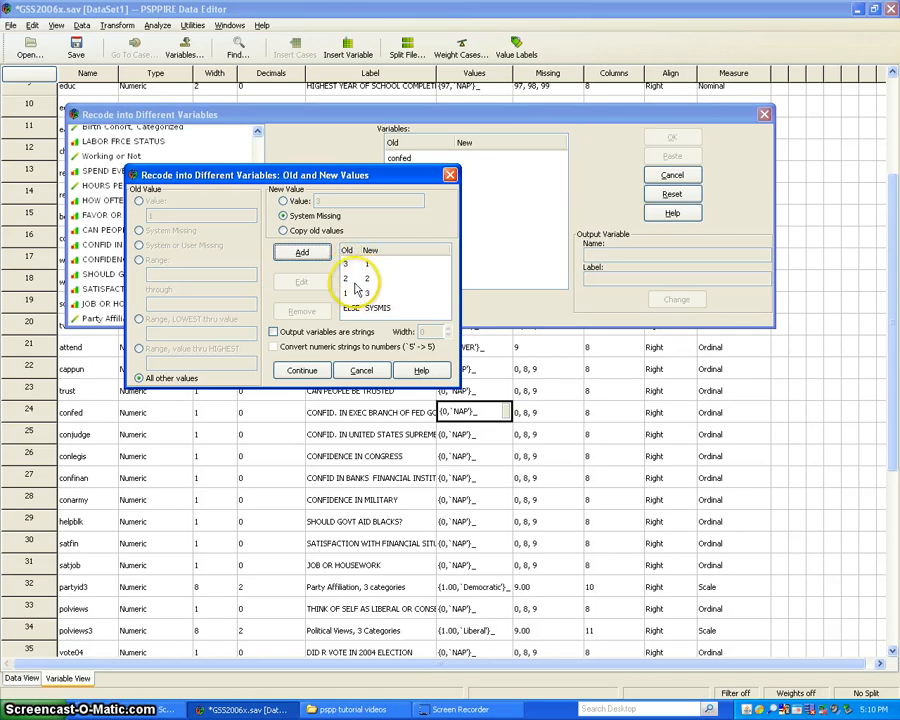
click(300, 371)
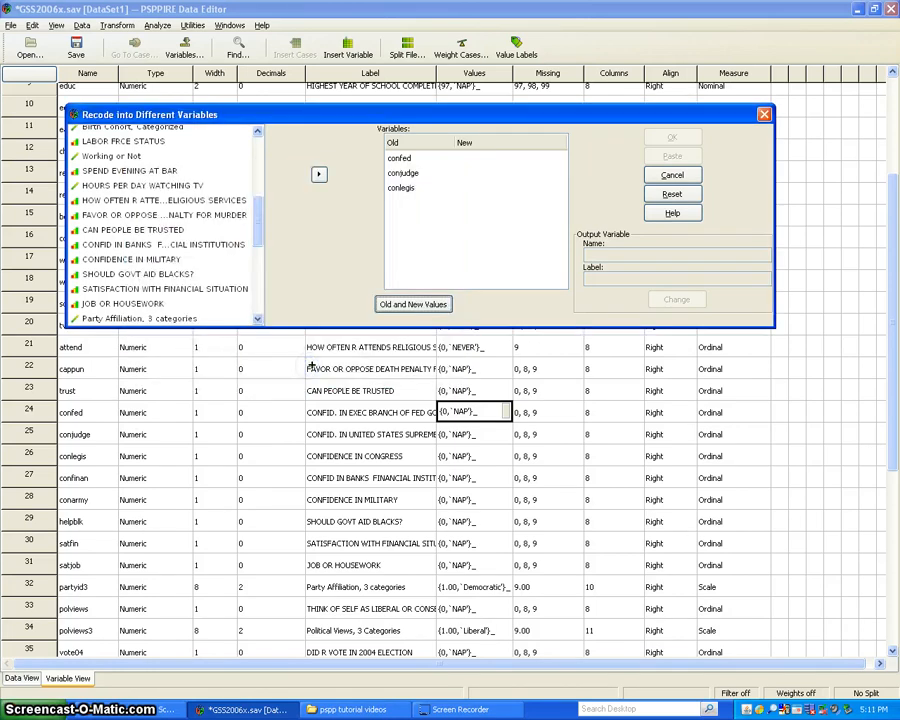
Step: Assign confed the output variable confedreverse with the label "Reverse Code: Confidence in Executive Branch"
click(405, 159)
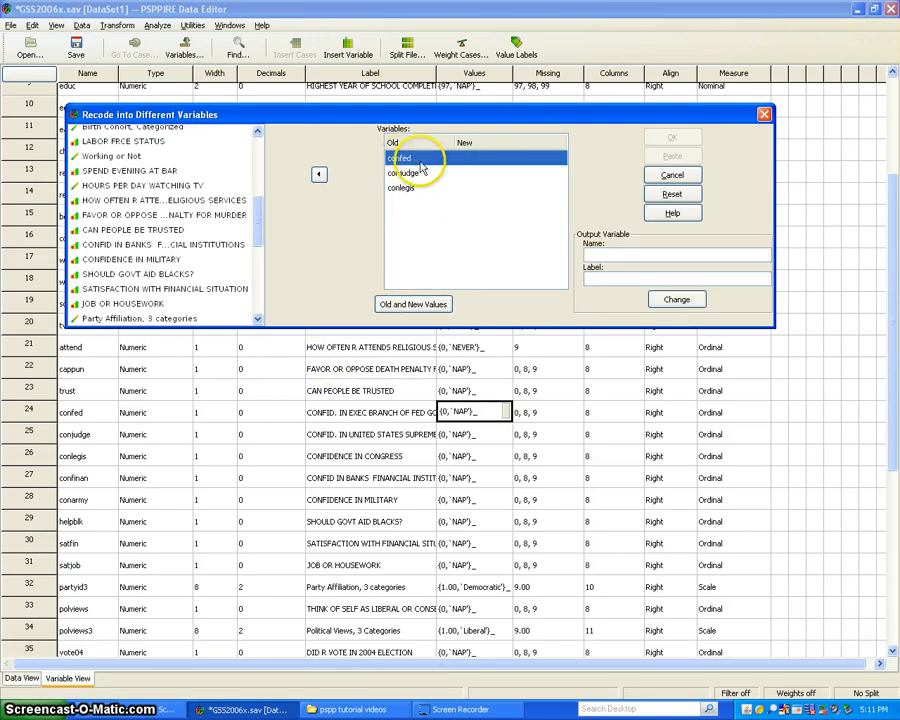
click(619, 254)
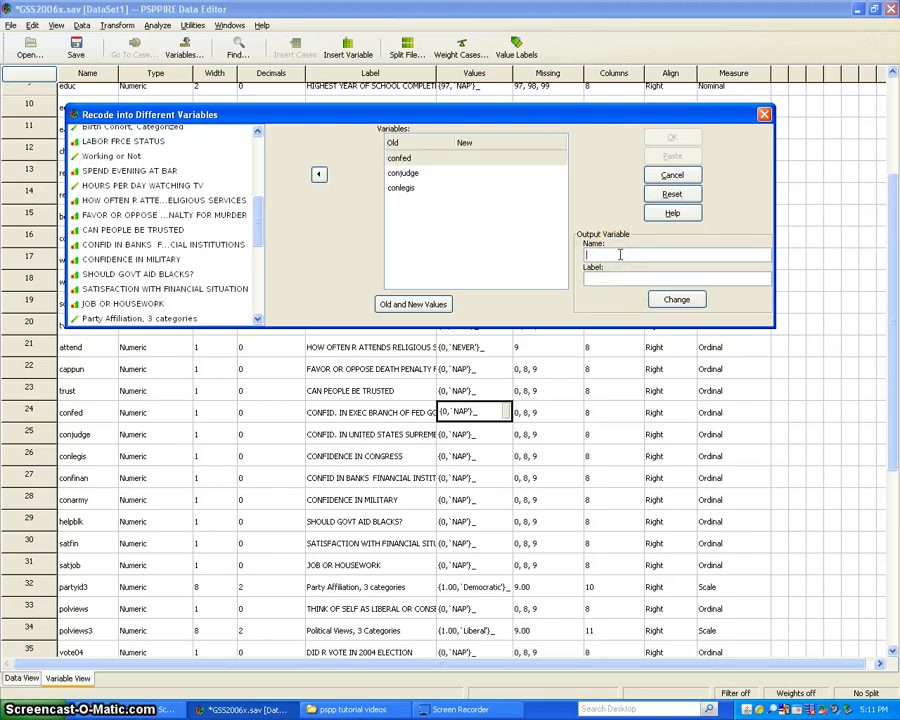
text(confed)
text(:)
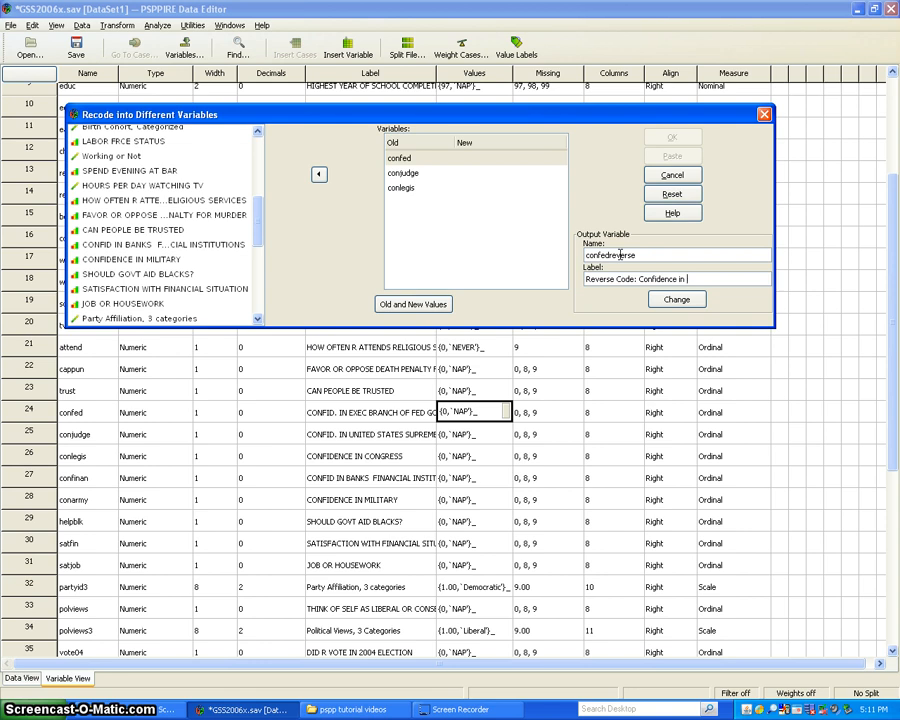
text(ecutive Branch)
click(660, 298)
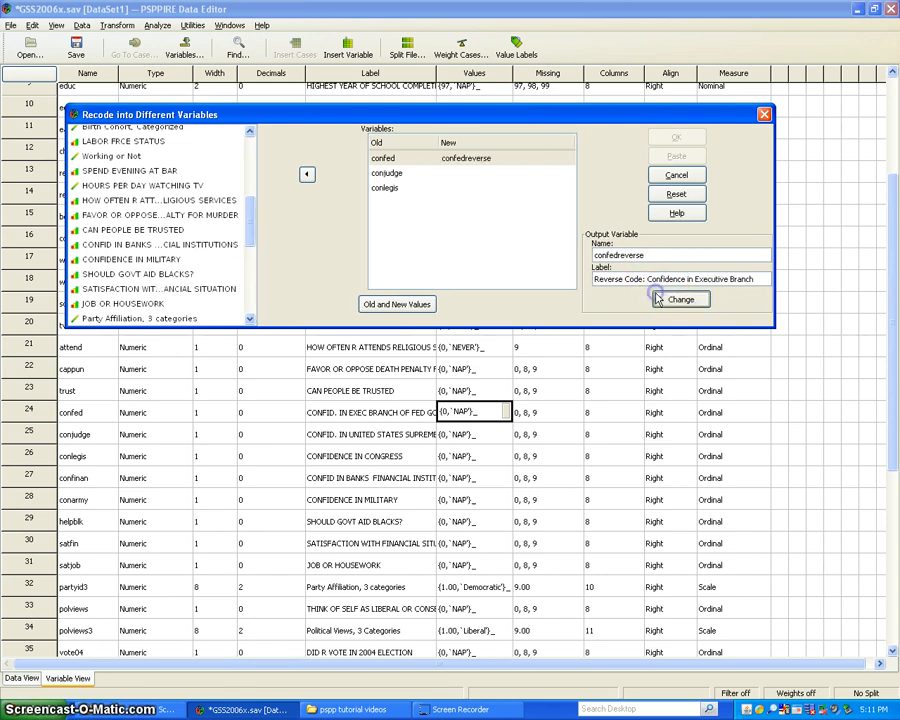
Step: Assign conjudge the output variable conjudgereverse with the label "Reverse Code: Confidence in the US Supreme Court"
click(405, 178)
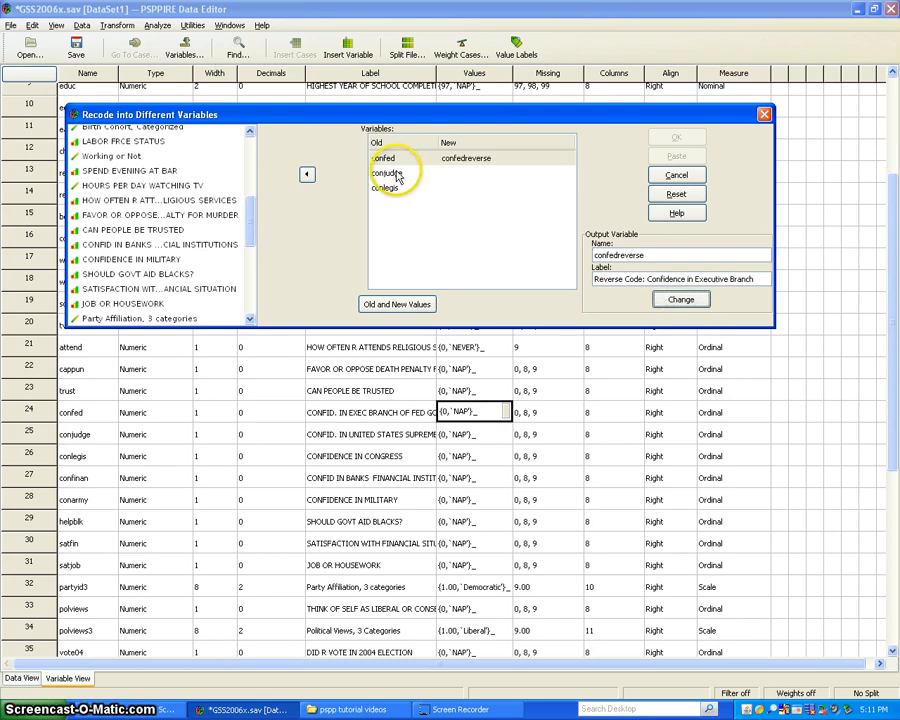
click(612, 254)
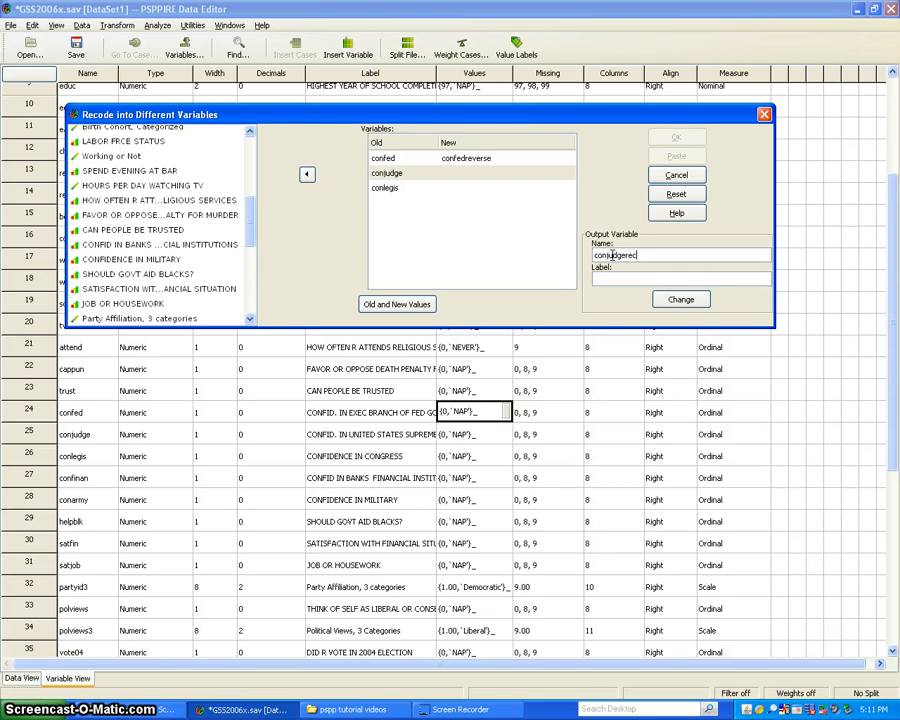
text(conjudgereverse)
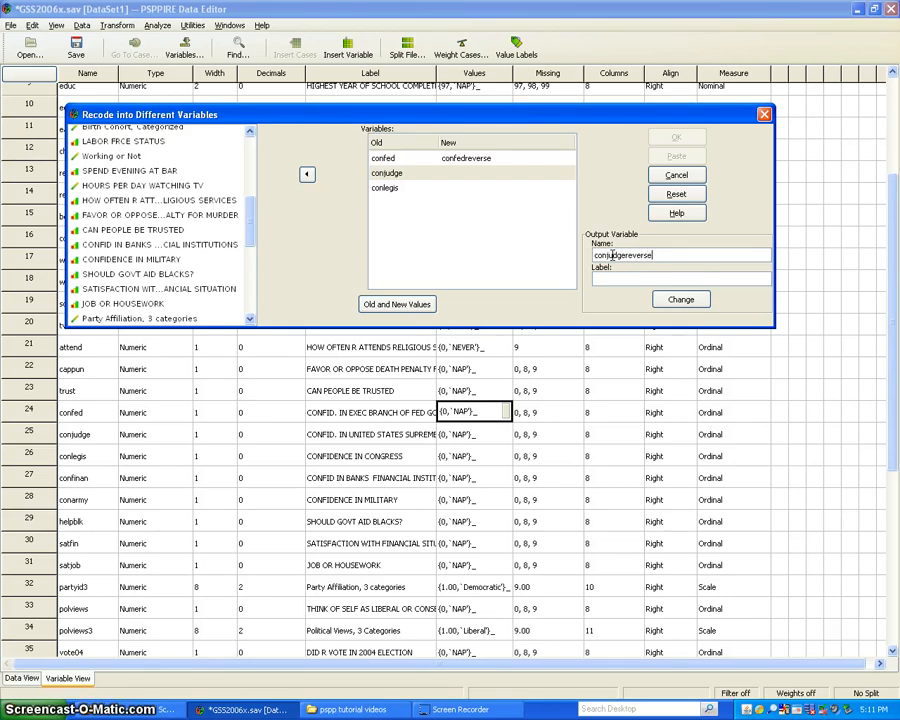
key(Tab)
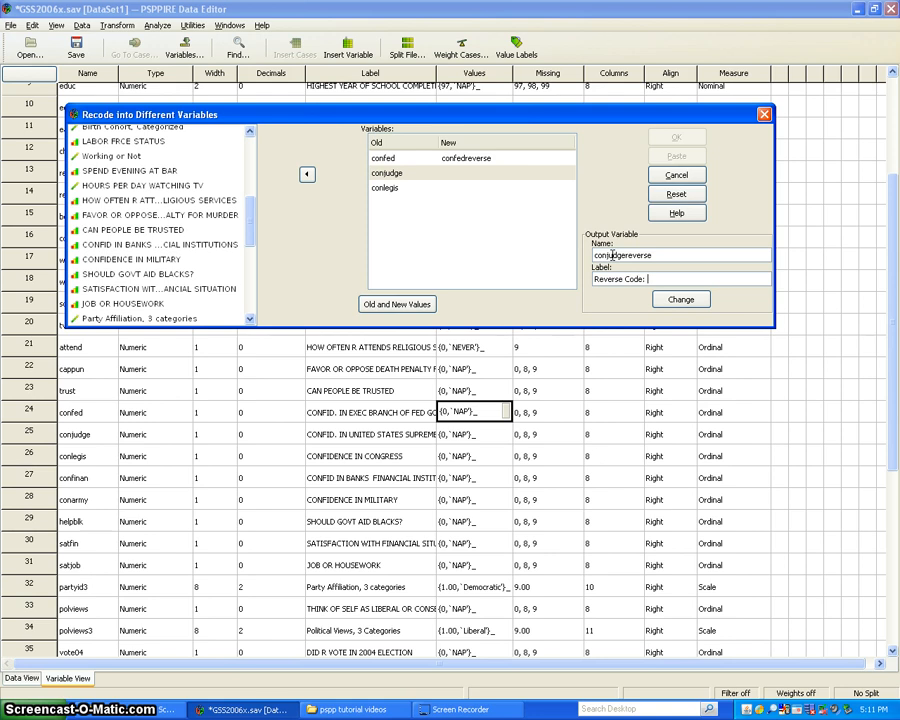
text(Reverse Code: Confidence in the US Supr)
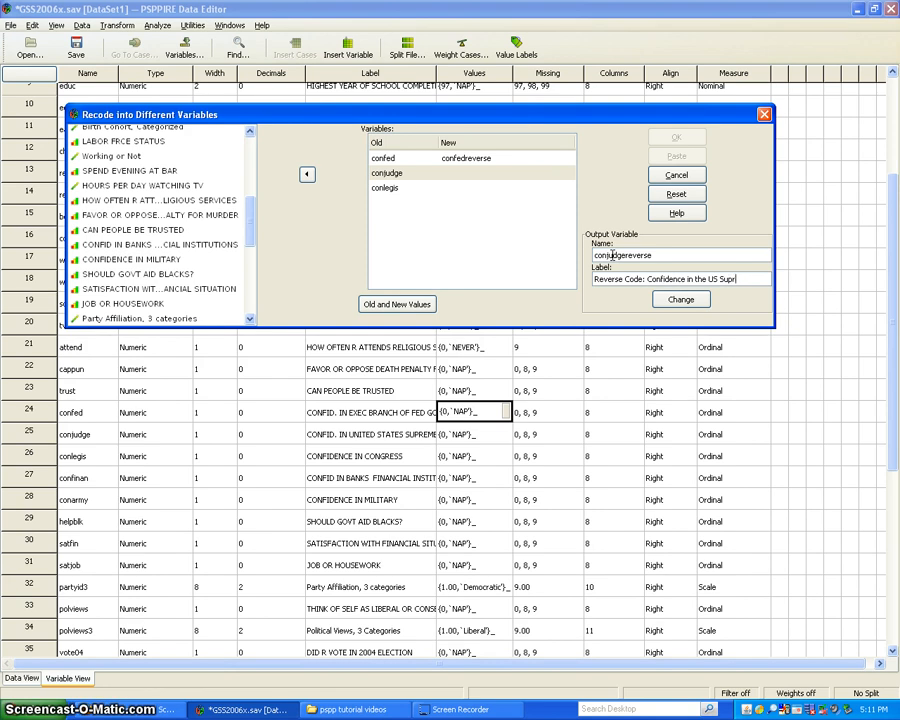
text(eme Court)
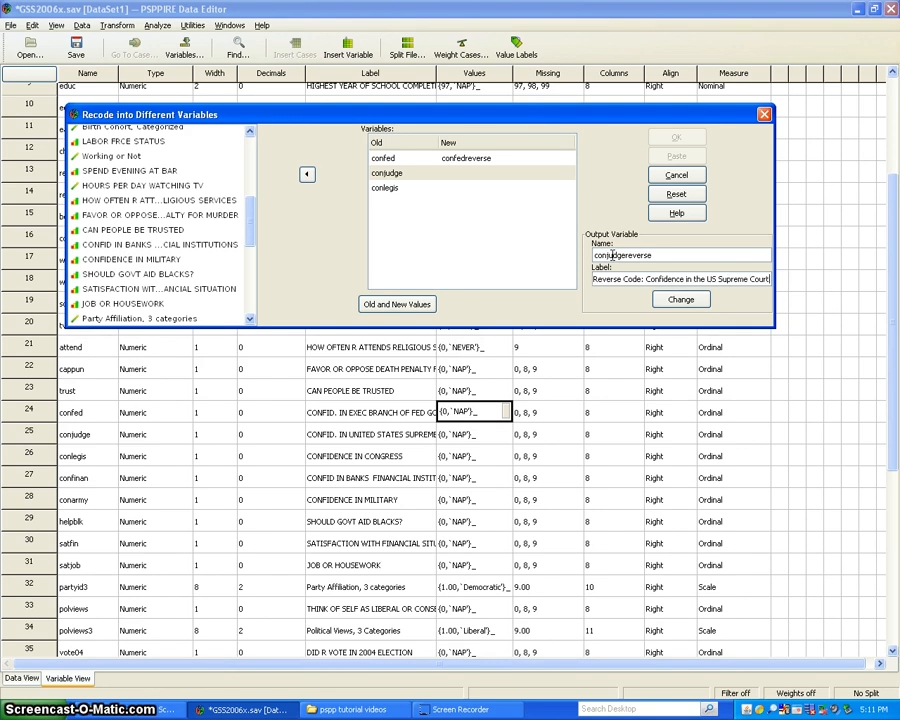
click(678, 300)
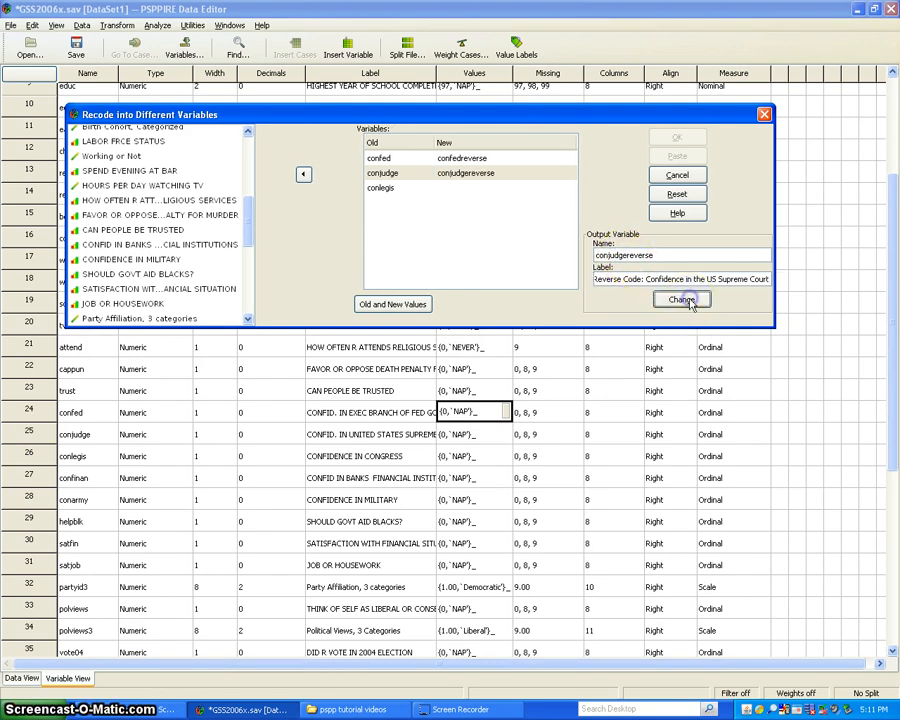
Step: Assign conlegis the output variable conlegisreverse with the label "Reverse Code: Confidence in Congress"
click(390, 188)
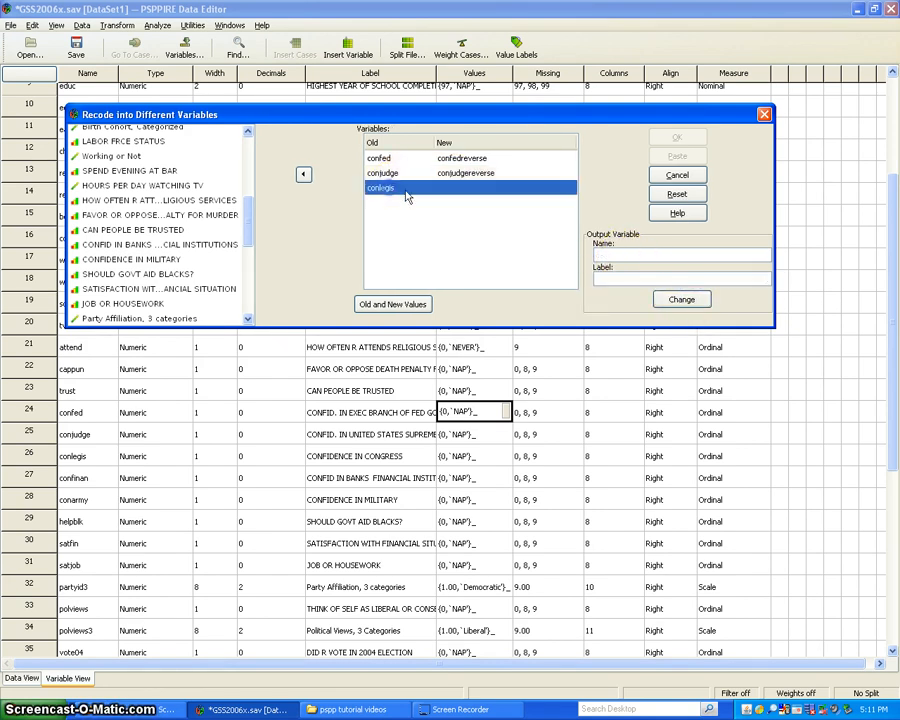
click(618, 253)
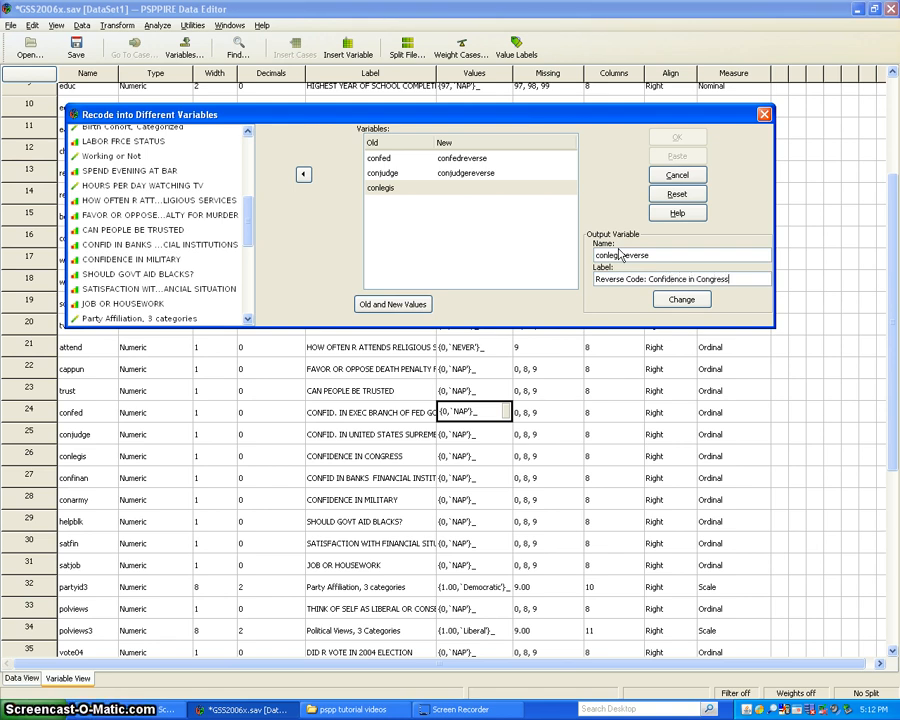
click(681, 299)
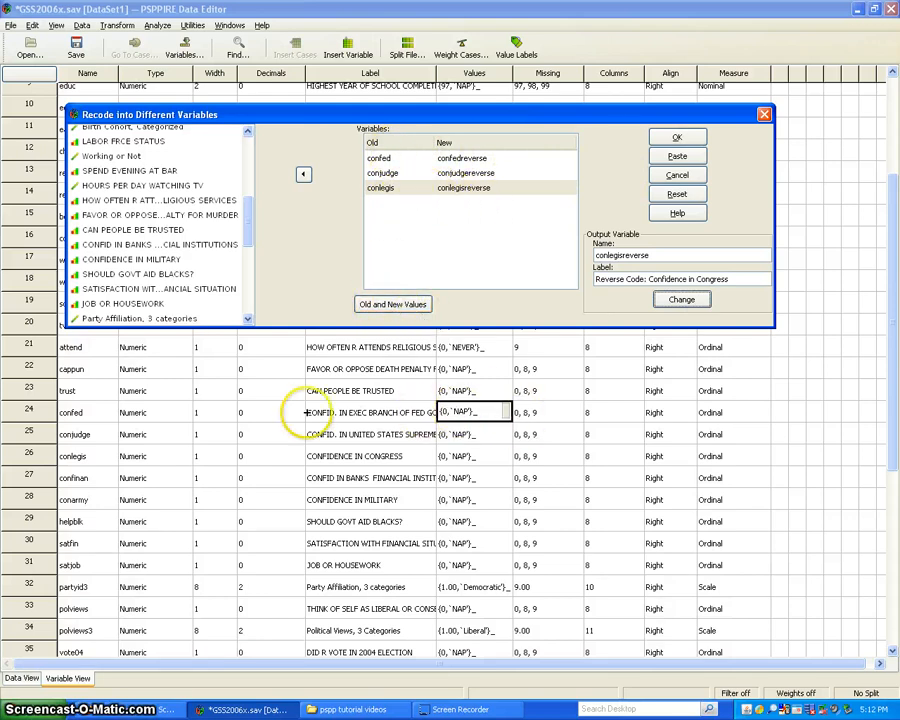
Step: Check the old and new value rules with conlegis and with conjudge selected, closing them without changes
click(389, 312)
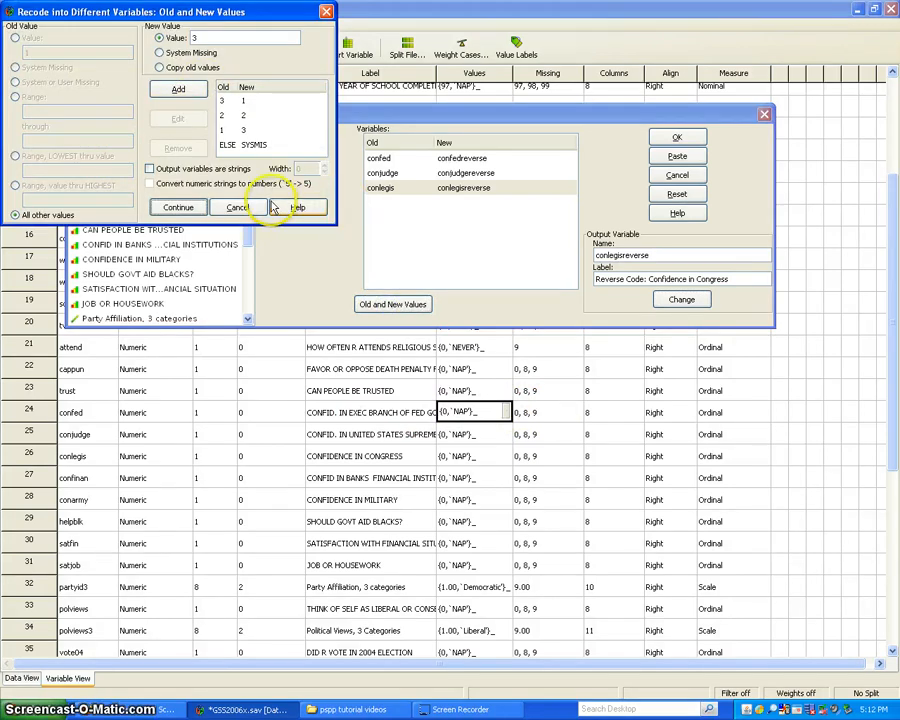
click(240, 207)
click(382, 173)
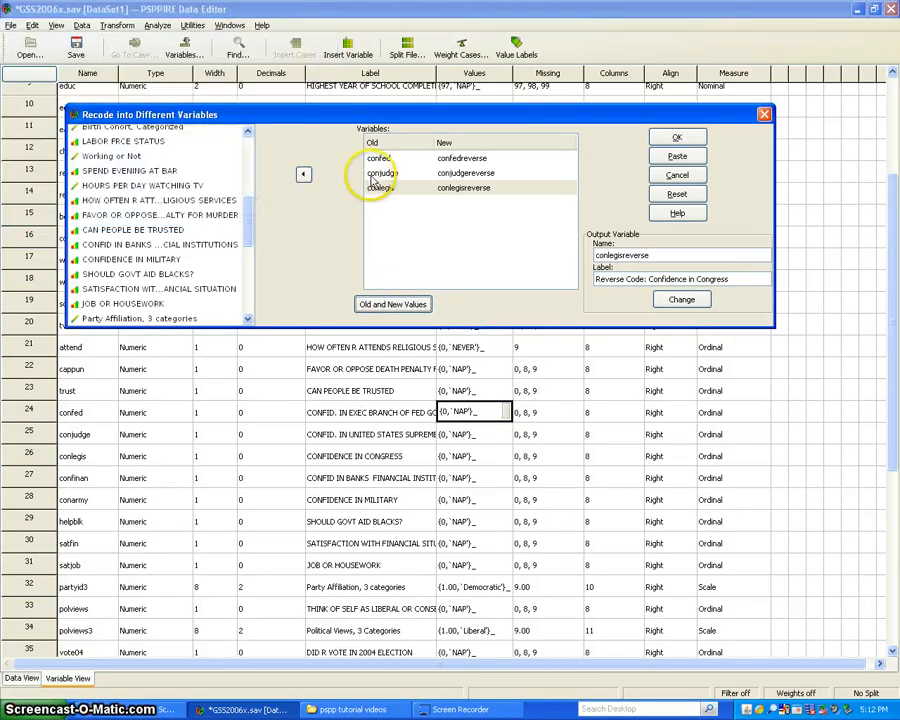
click(392, 304)
click(237, 210)
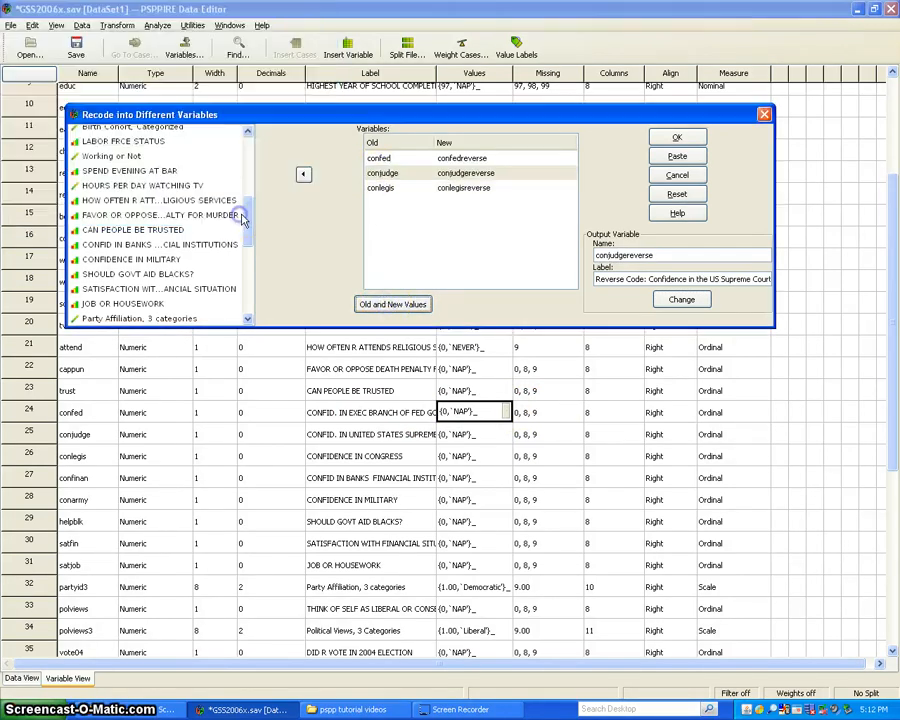
Step: Run the recode and return to the dataset's variable list to locate the new reversed variables at its end
click(678, 138)
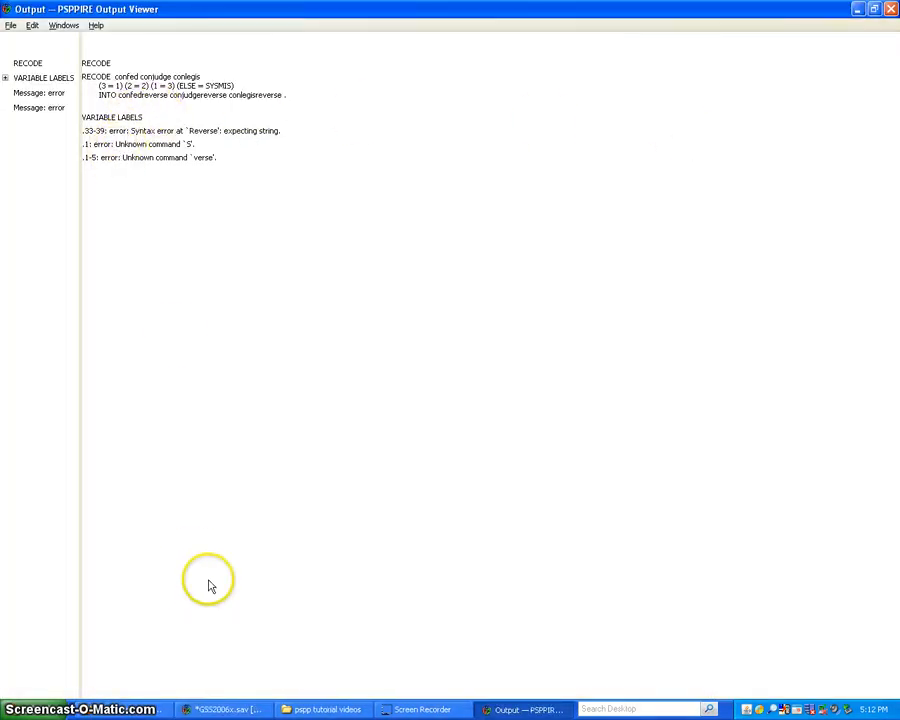
click(235, 712)
scroll(235, 516, down, 4)
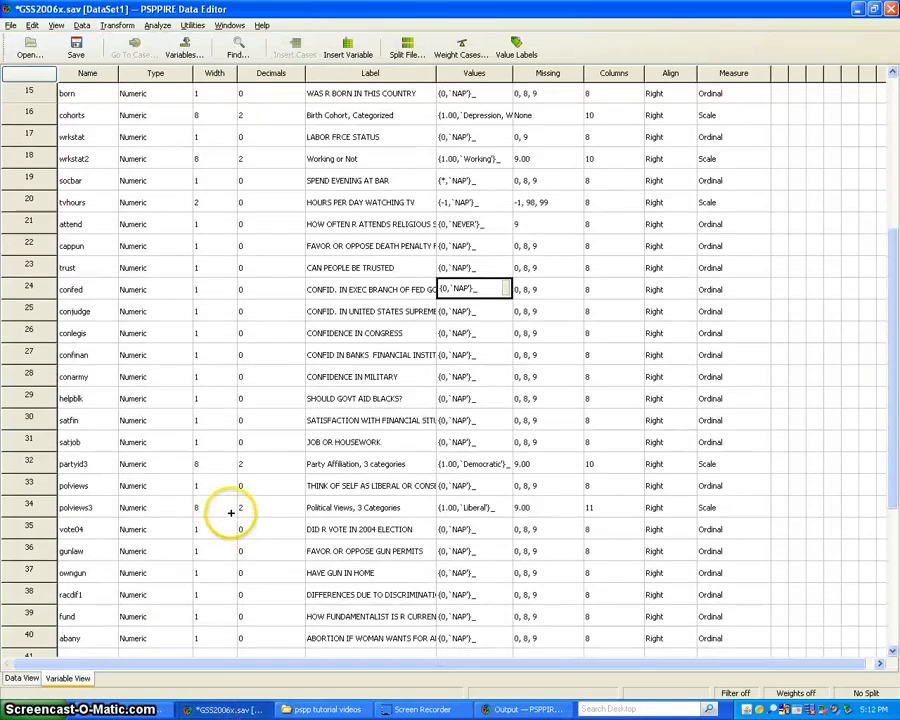
scroll(230, 513, down, 2)
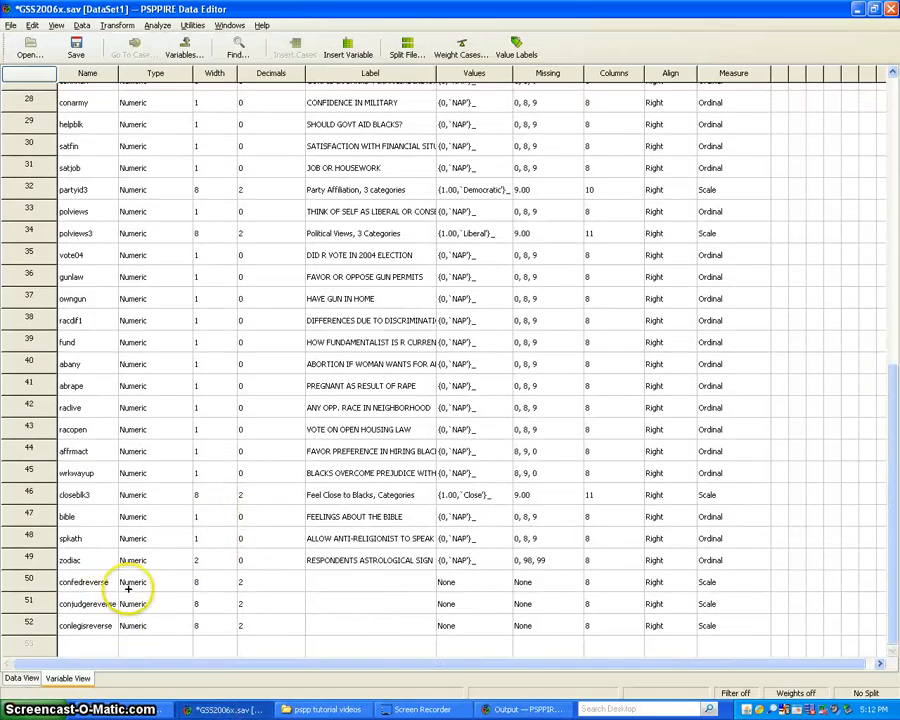
Step: Examine the case values of confedreverse, conjudgereverse and conlegisreverse in the data, ending back at the first case
double_click(10, 580)
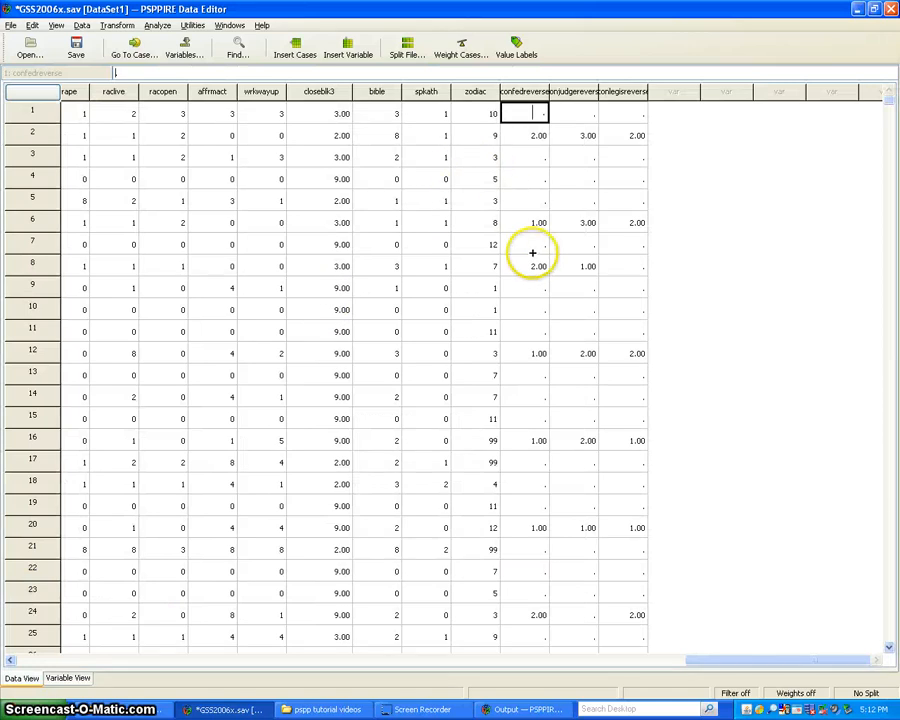
scroll(532, 253, down, 6)
scroll(532, 253, down, 12)
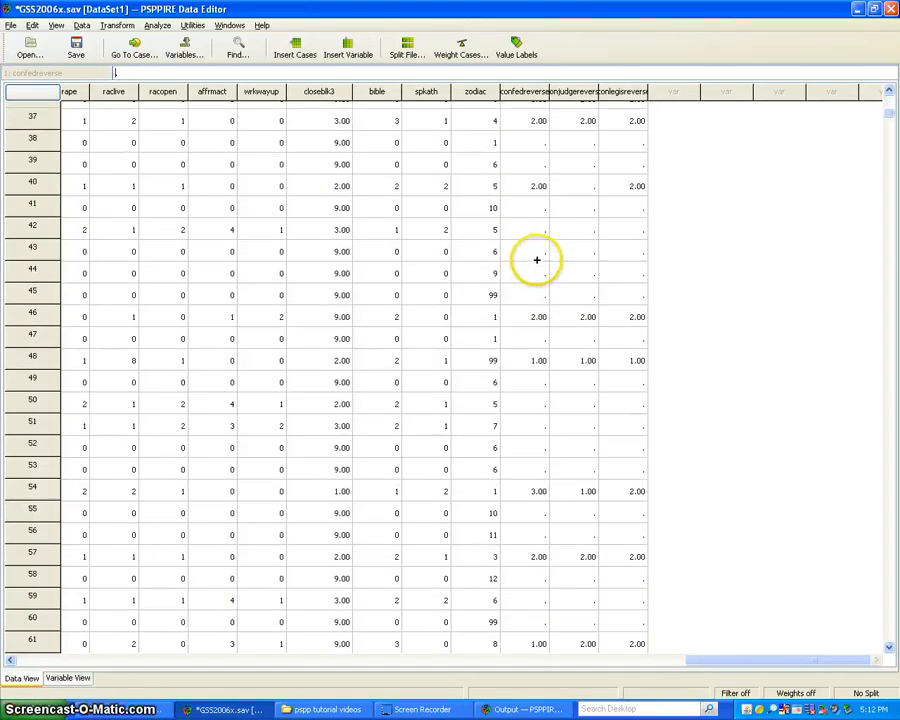
scroll(539, 276, up, 4)
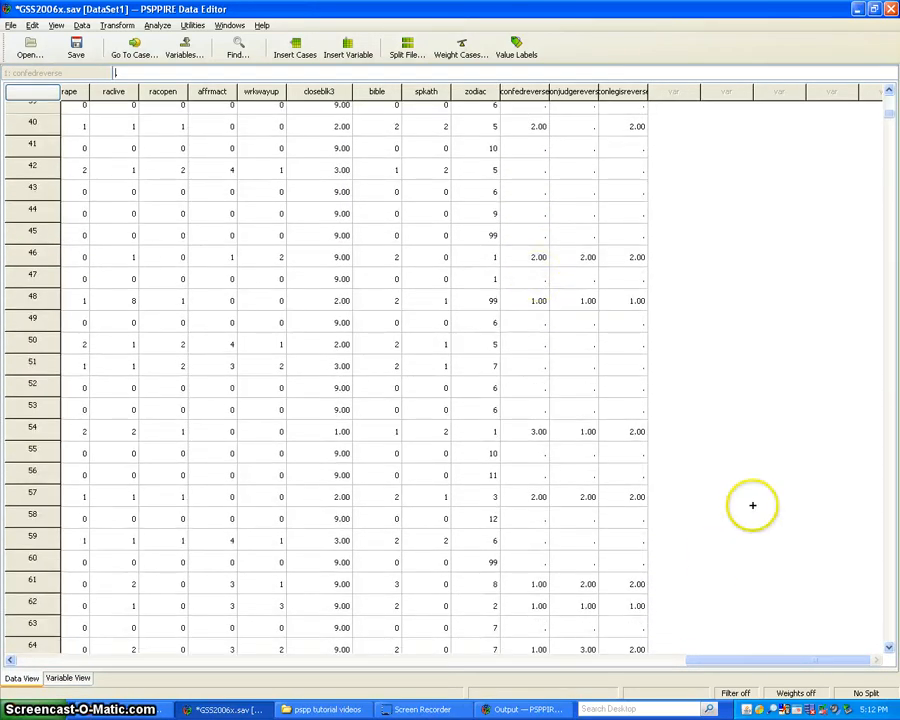
drag(752, 663, 731, 659)
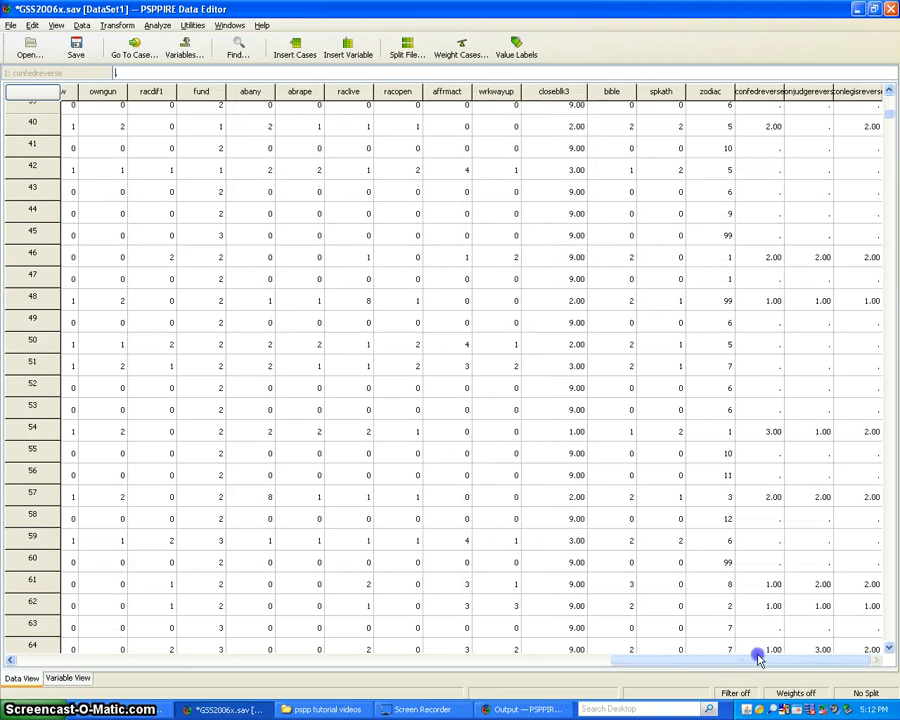
scroll(822, 547, up, 8)
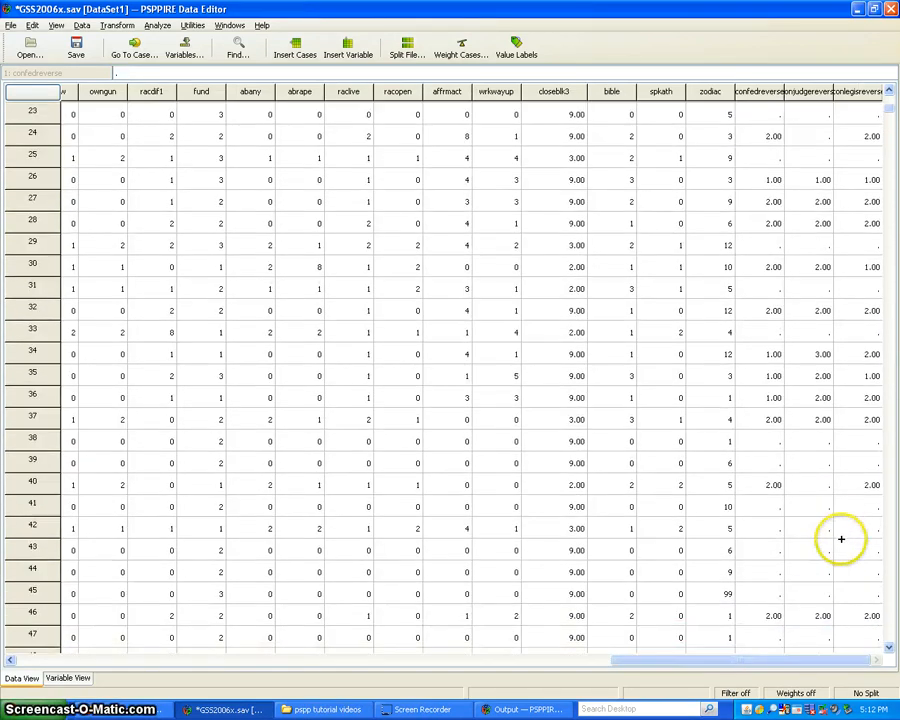
scroll(841, 535, up, 5)
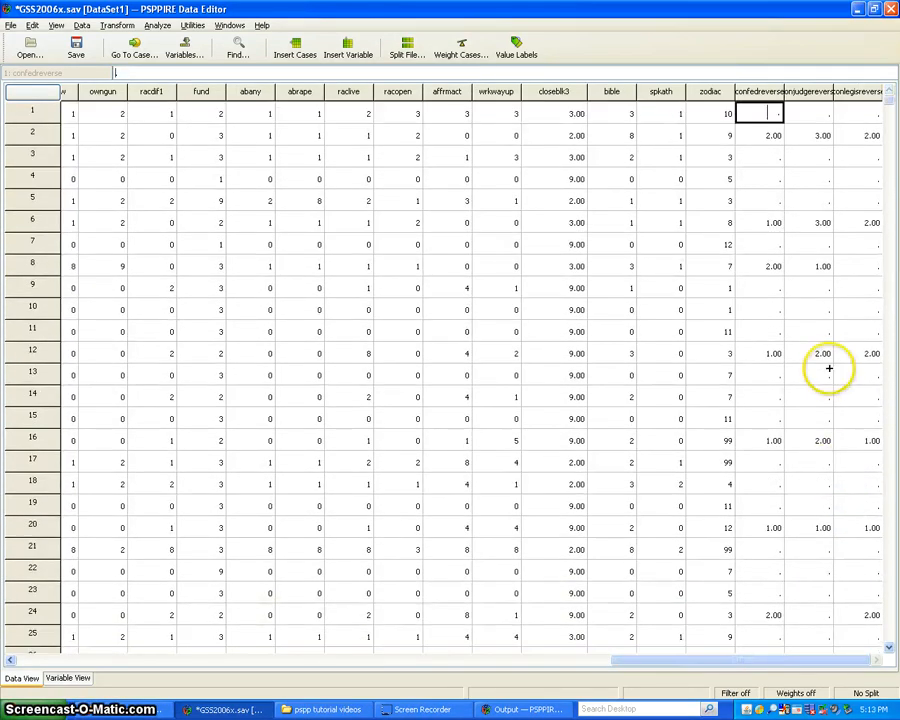
Step: Look through the reversed variables' case values, and find confed in the variable list to jump to its data column
scroll(811, 327, down, 11)
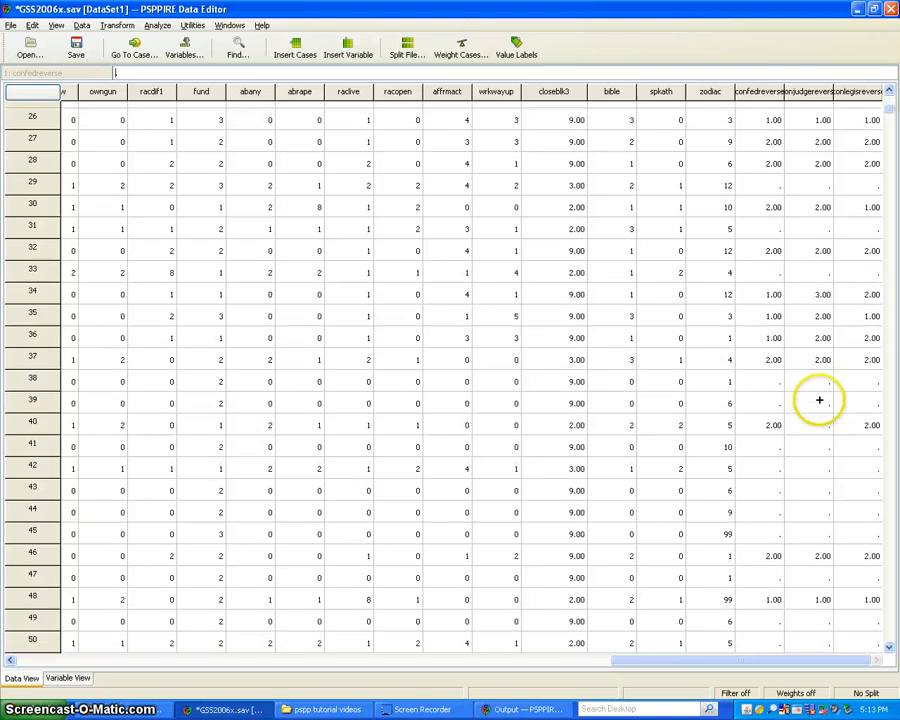
scroll(815, 420, down, 1)
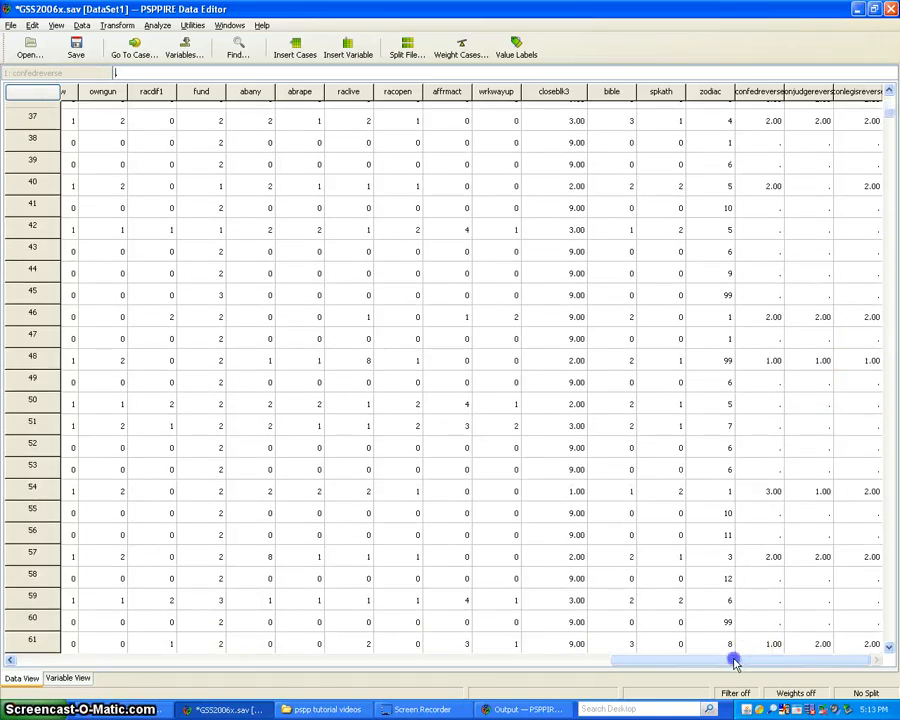
drag(788, 661, 577, 651)
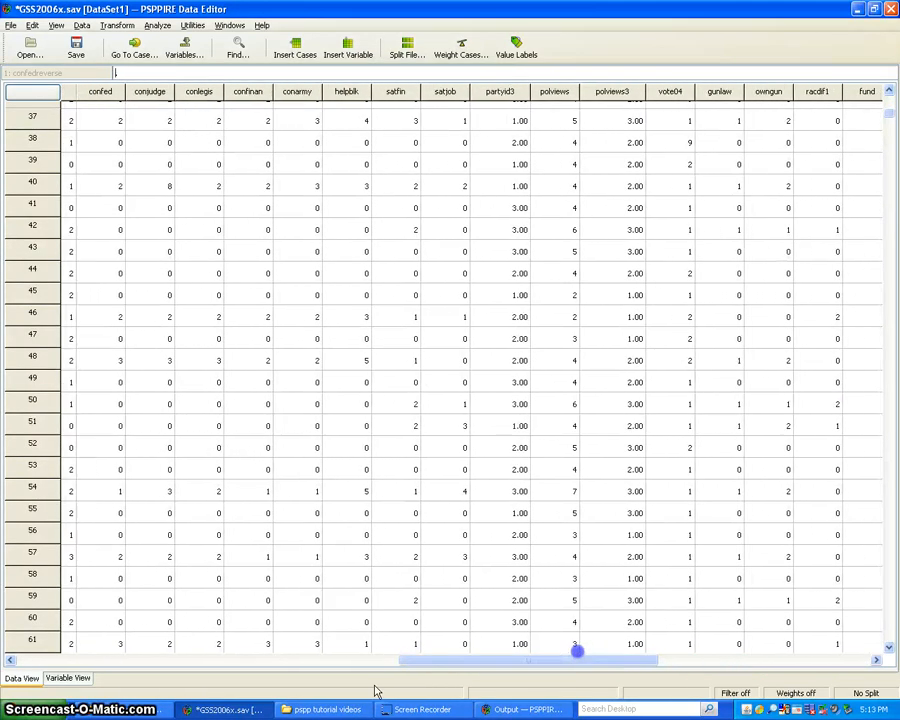
click(64, 679)
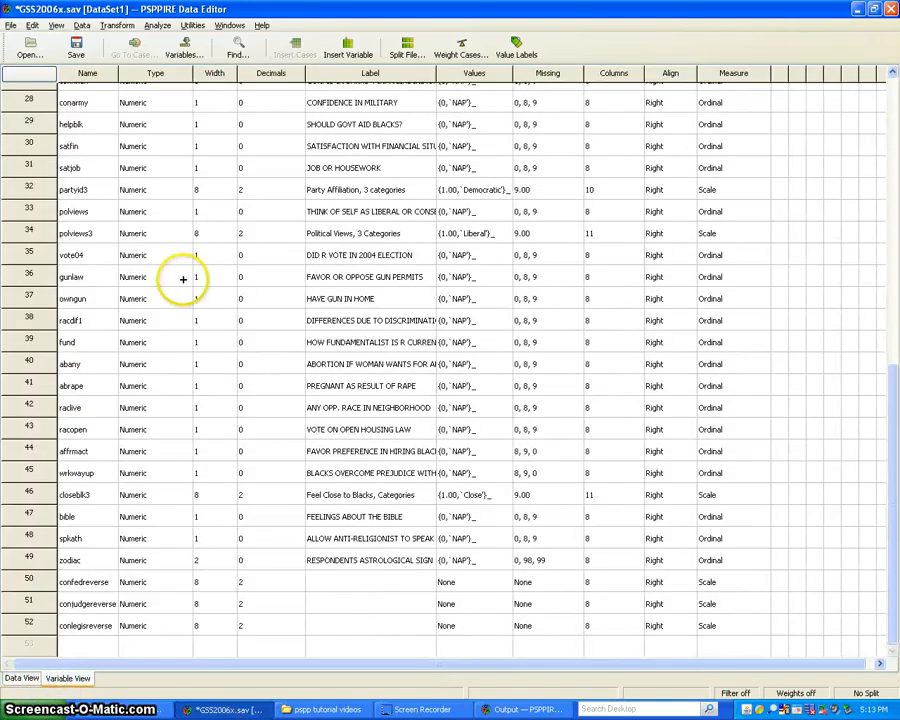
scroll(355, 503, up, 1)
scroll(330, 495, up, 2)
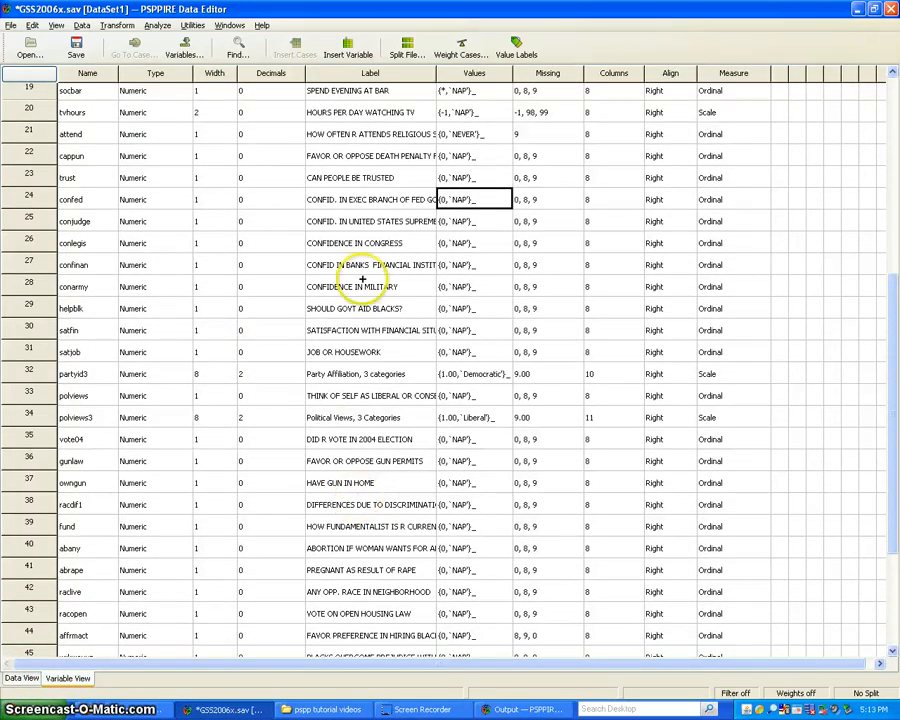
double_click(357, 199)
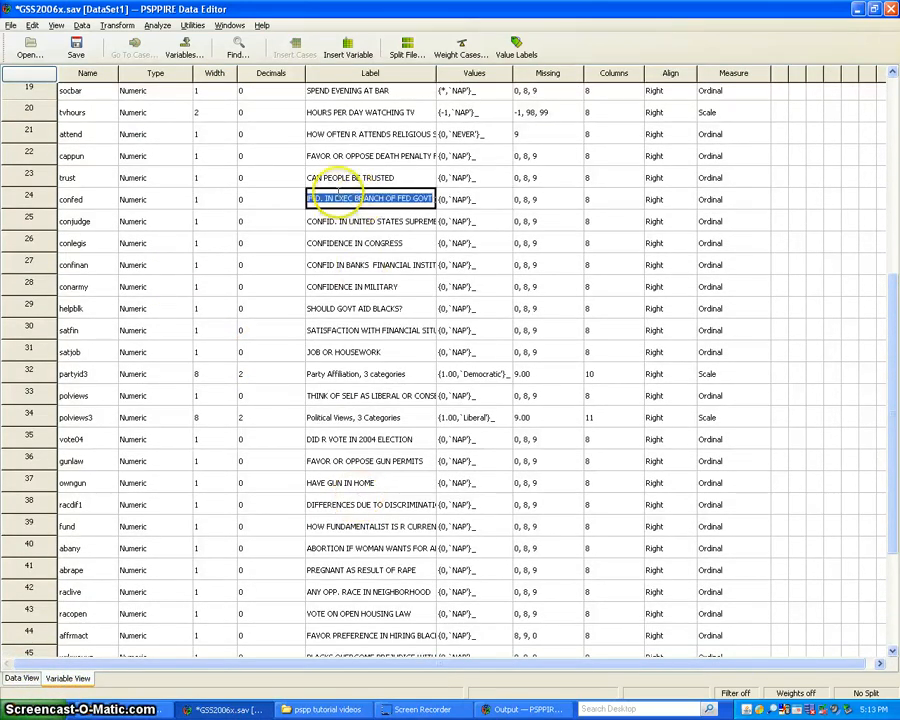
double_click(40, 197)
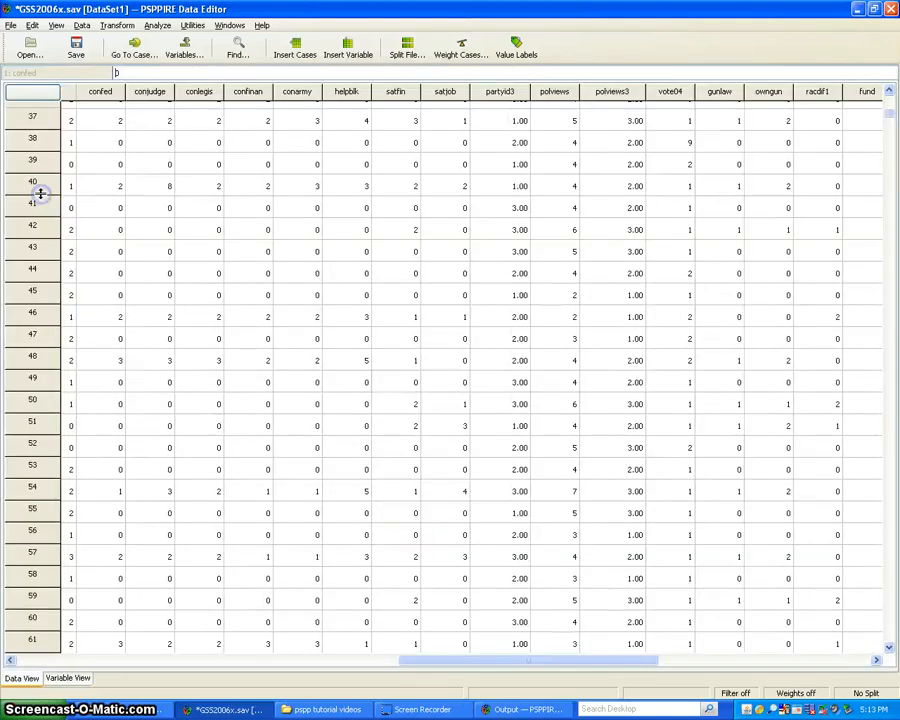
Step: Compare the original confed, conjudge and conlegis case values with their reversed versions at the end of the data
scroll(112, 208, down, 3)
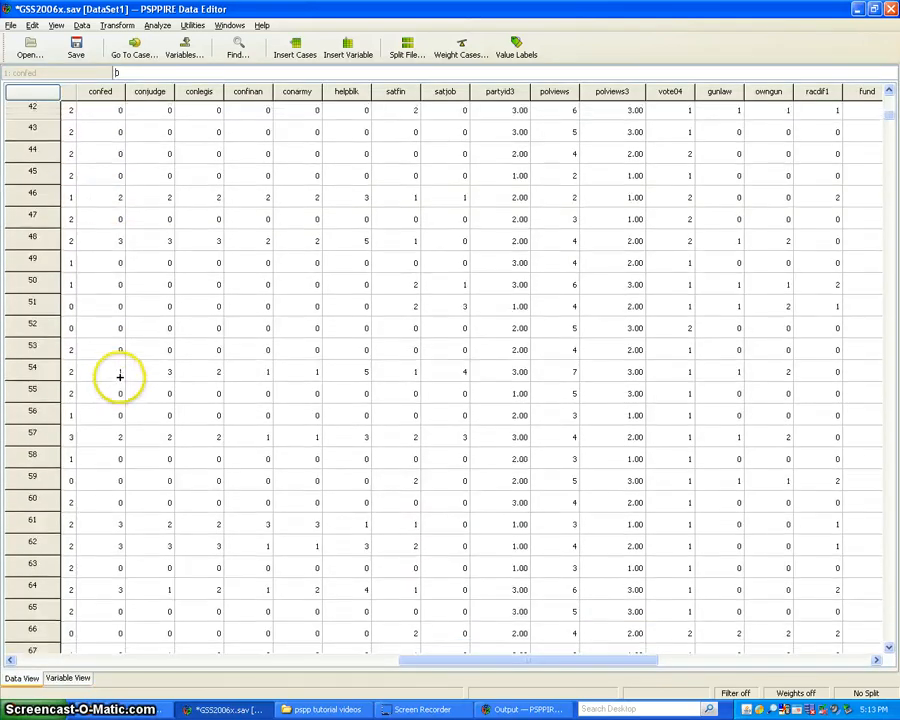
scroll(120, 377, down, 9)
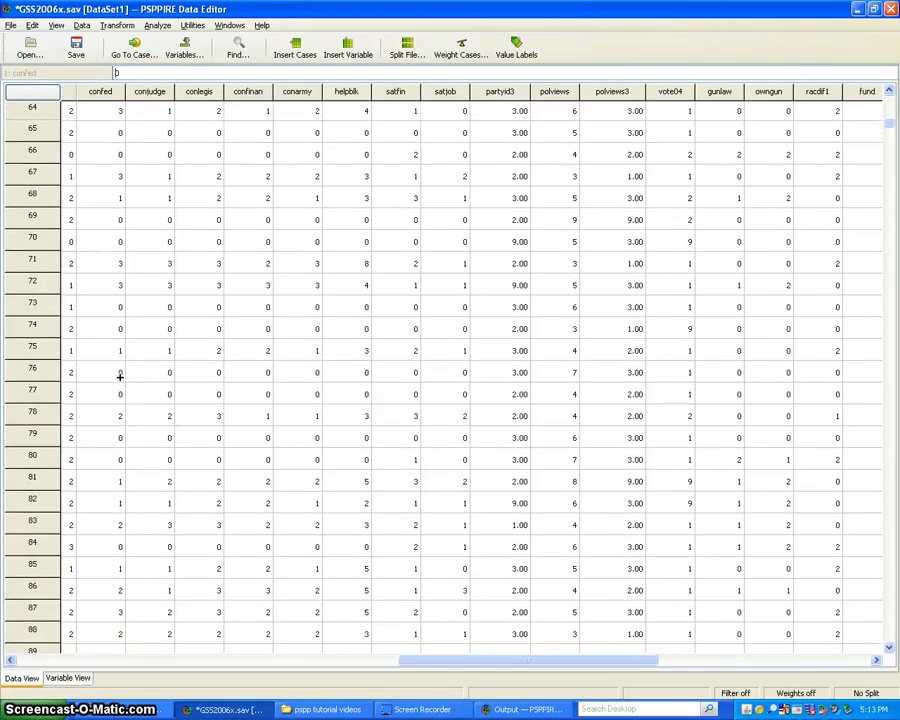
scroll(117, 375, up, 12)
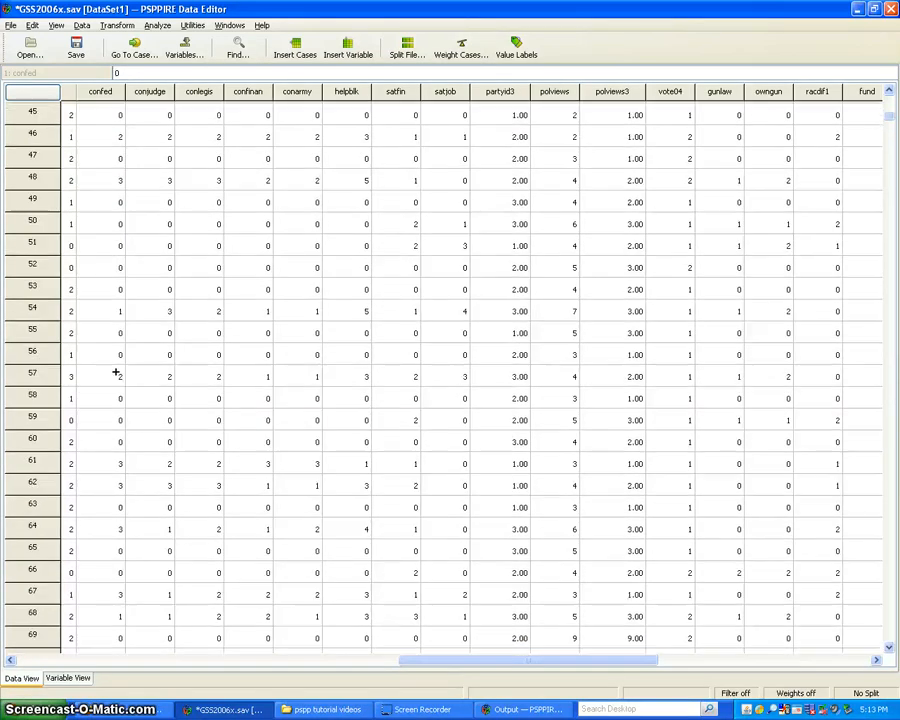
click(105, 308)
scroll(104, 300, up, 12)
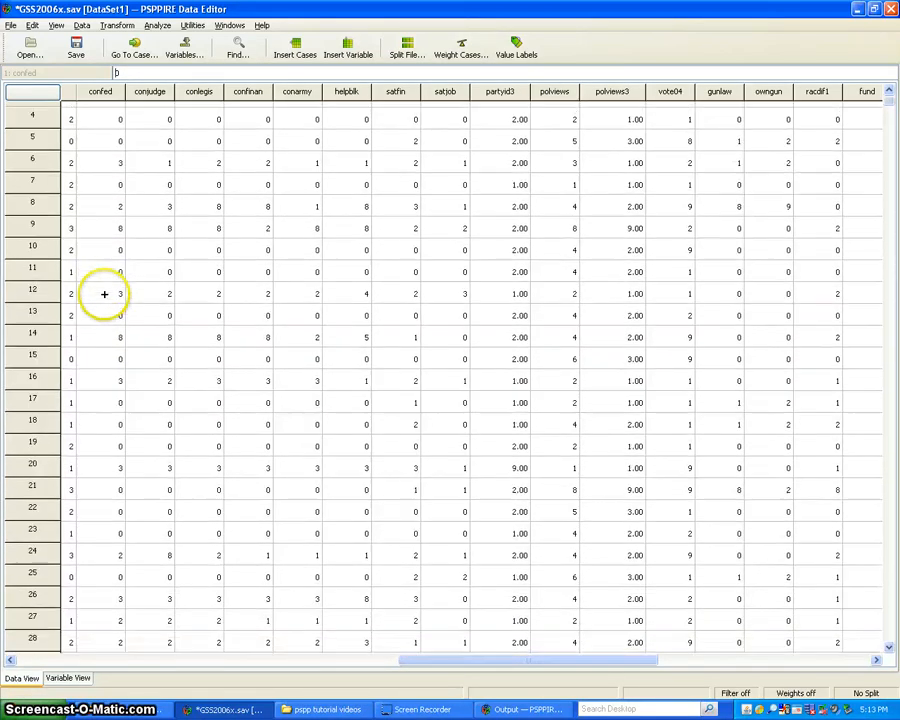
scroll(103, 295, down, 8)
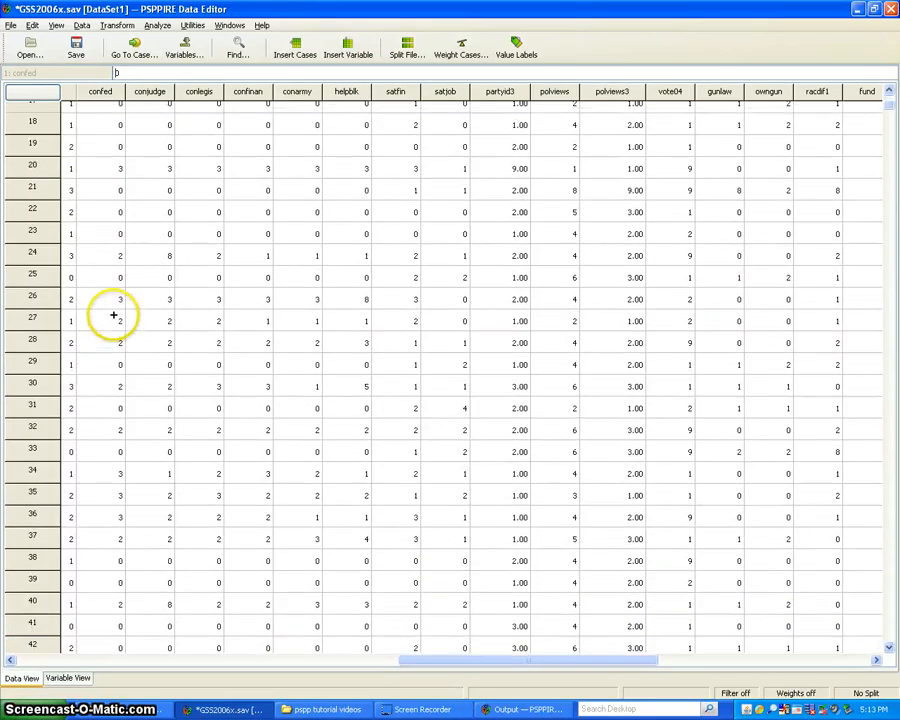
scroll(114, 313, down, 4)
scroll(114, 311, up, 2)
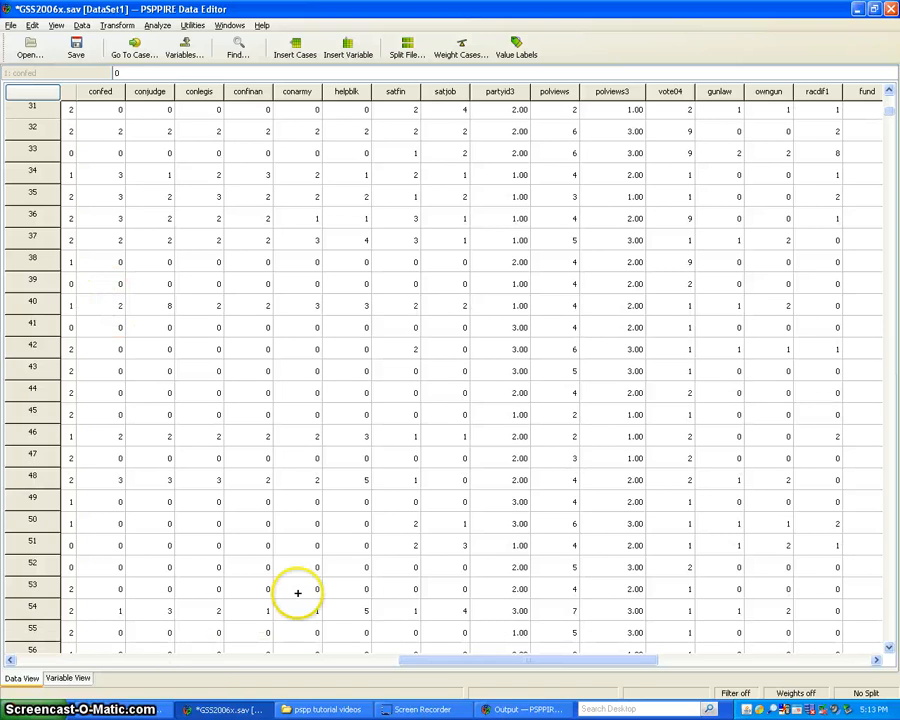
drag(542, 659, 797, 665)
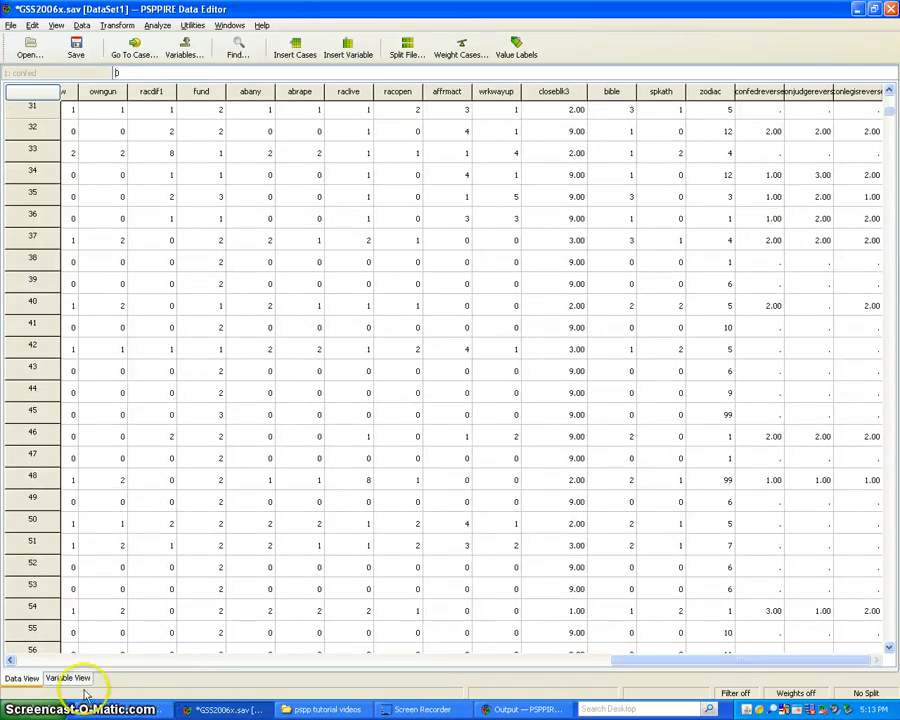
Step: Compute a new variable congovt with the numeric expression confedreverse+conjudgereverse+conlegisreverse
click(113, 27)
click(125, 38)
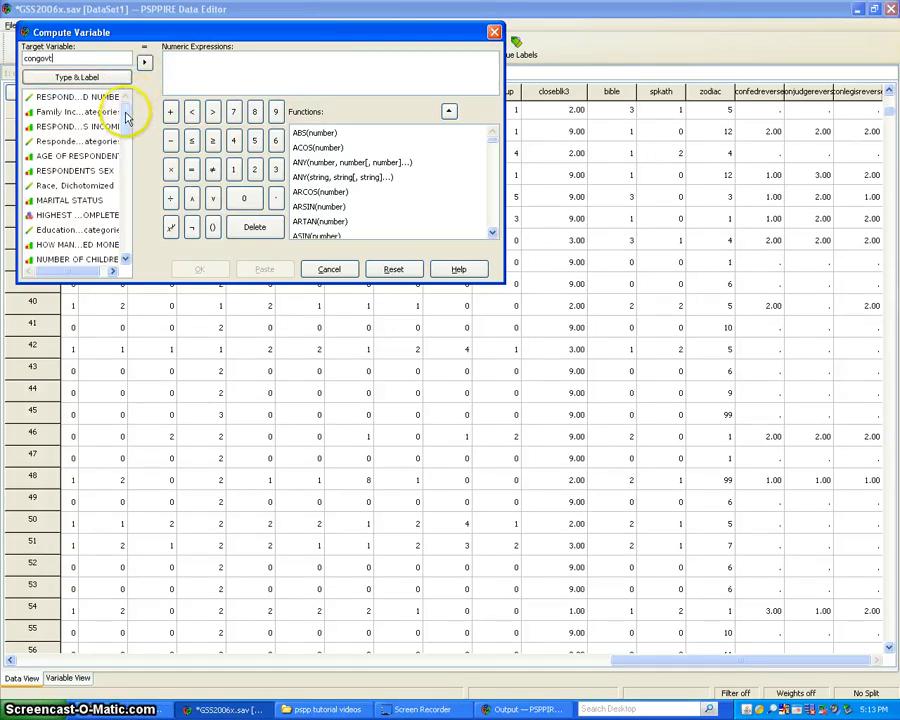
drag(127, 117, 123, 238)
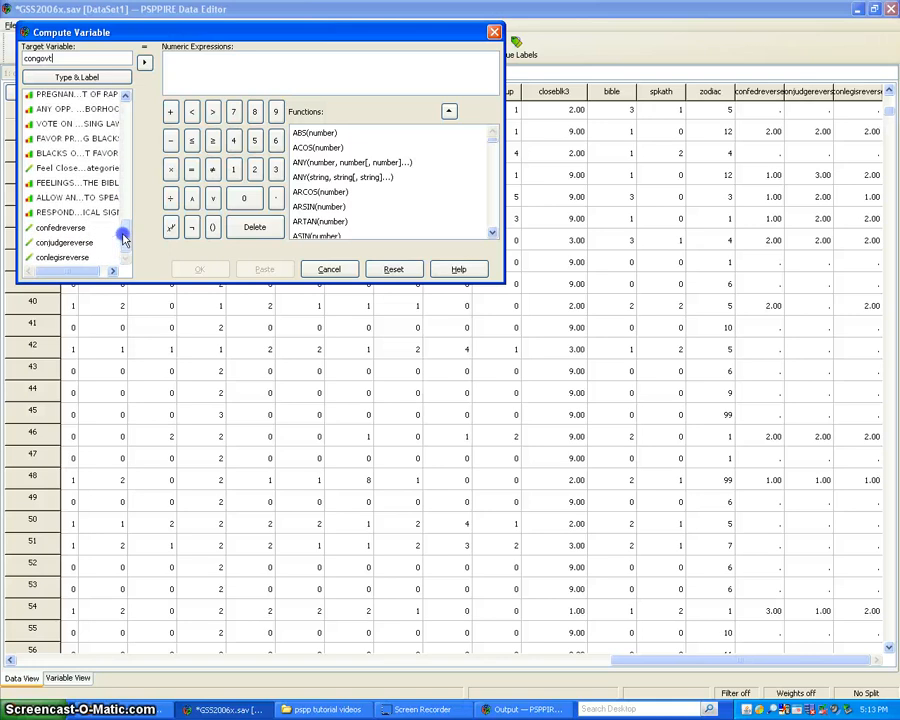
click(70, 229)
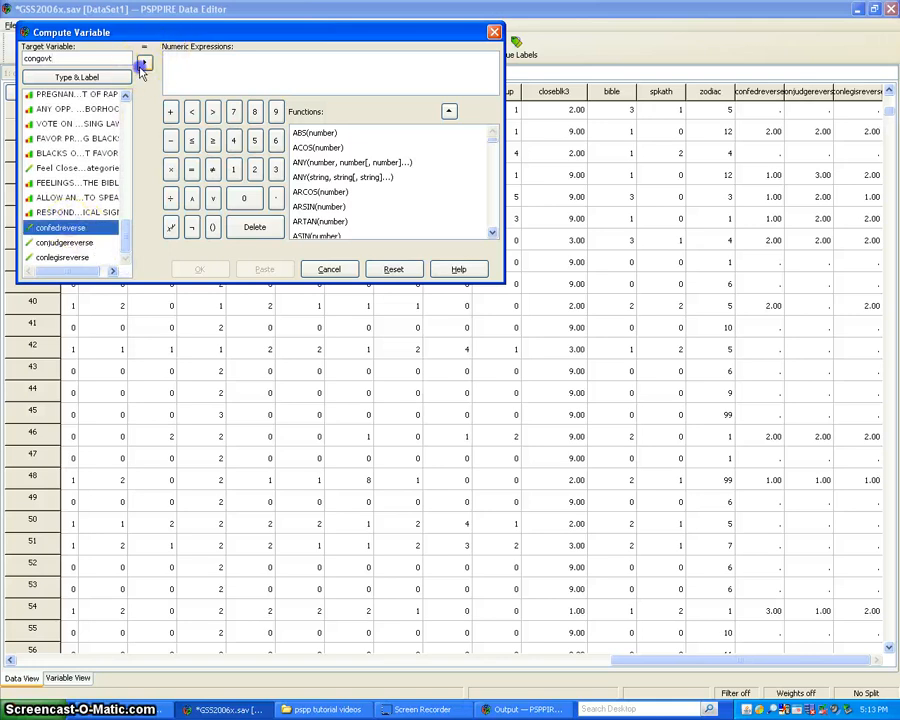
click(142, 65)
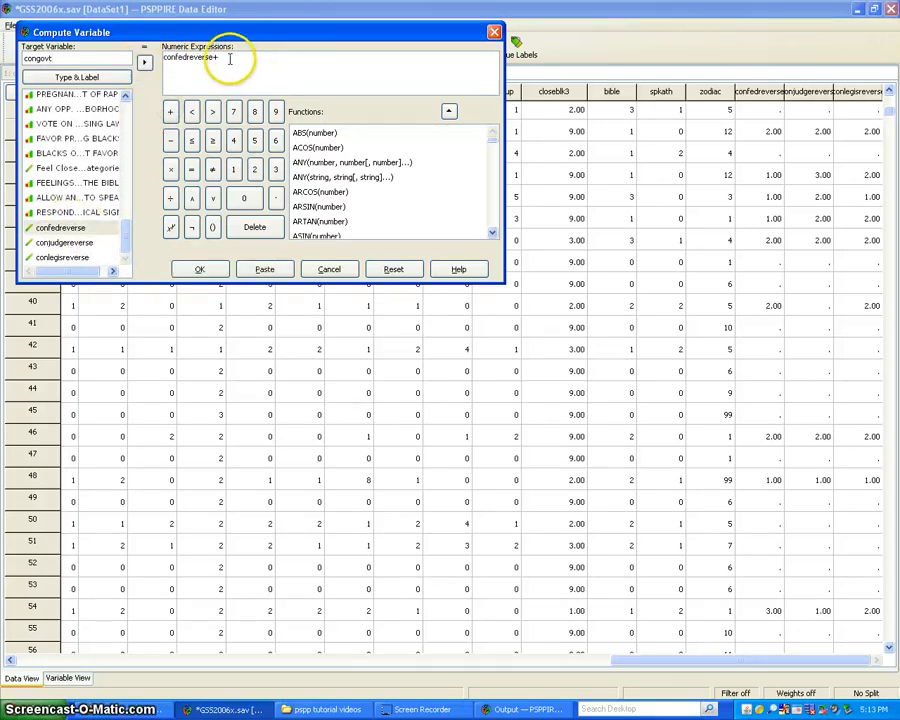
click(76, 242)
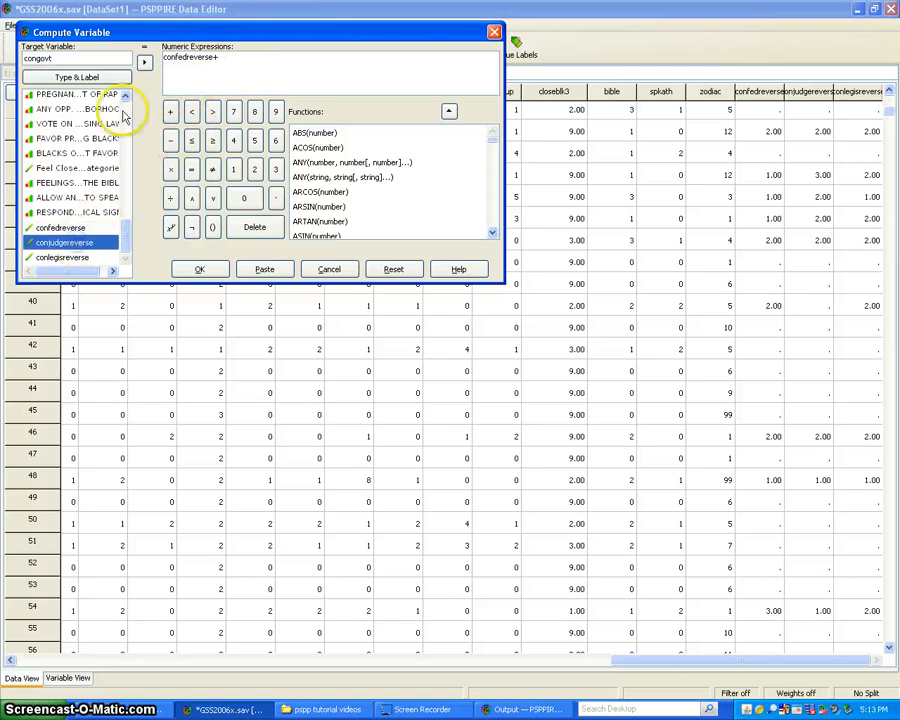
click(144, 63)
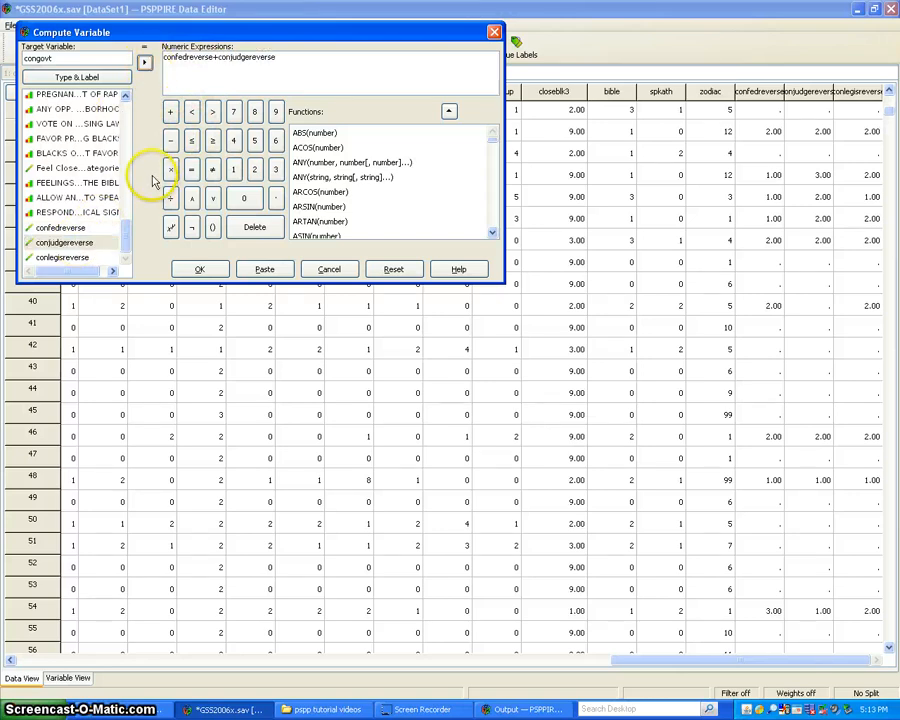
click(170, 111)
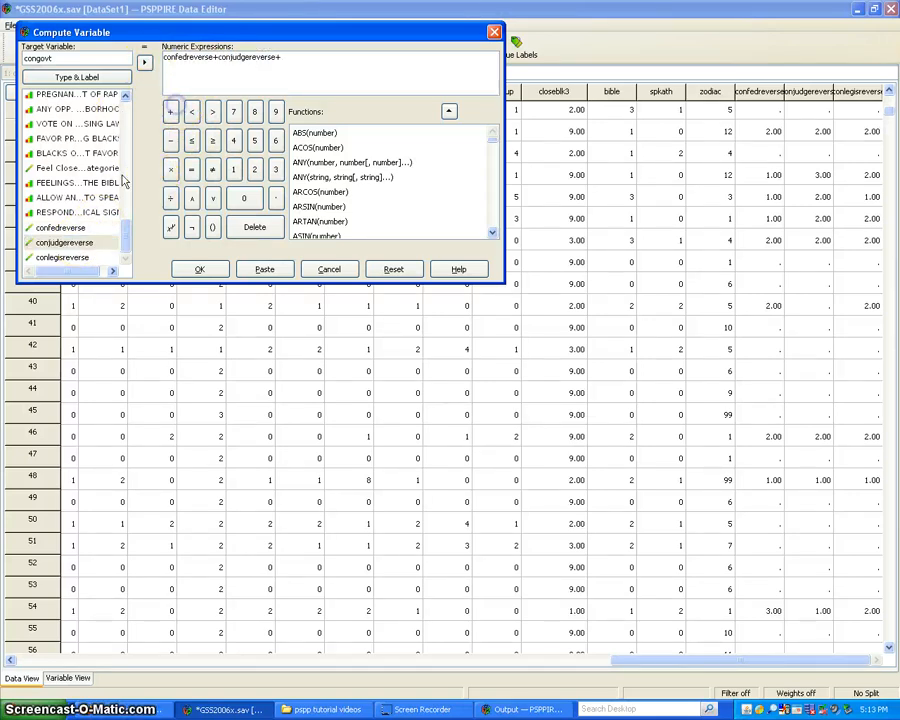
click(69, 259)
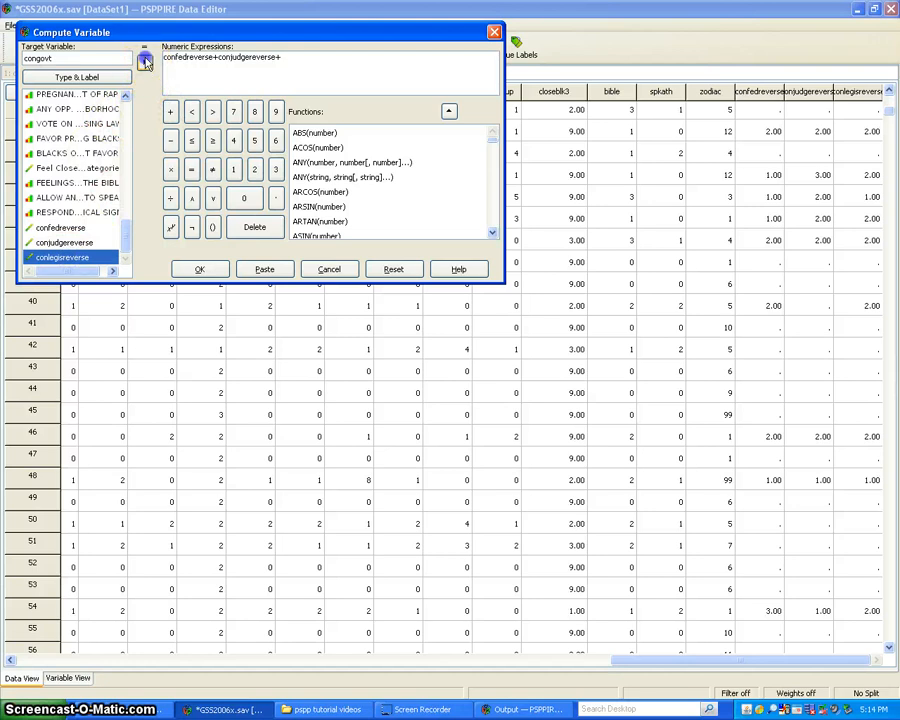
click(145, 62)
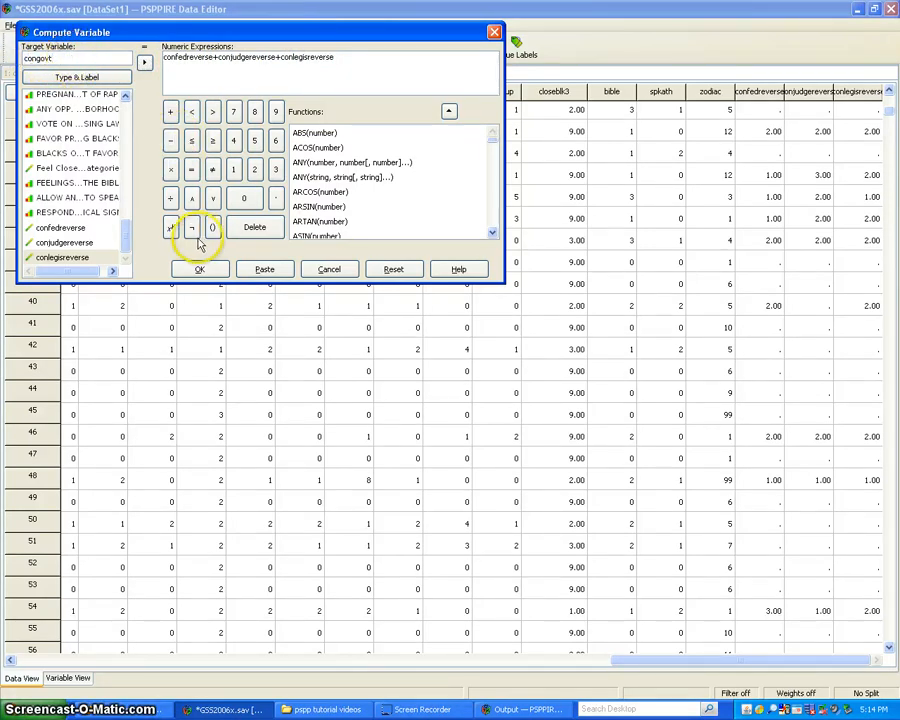
click(200, 270)
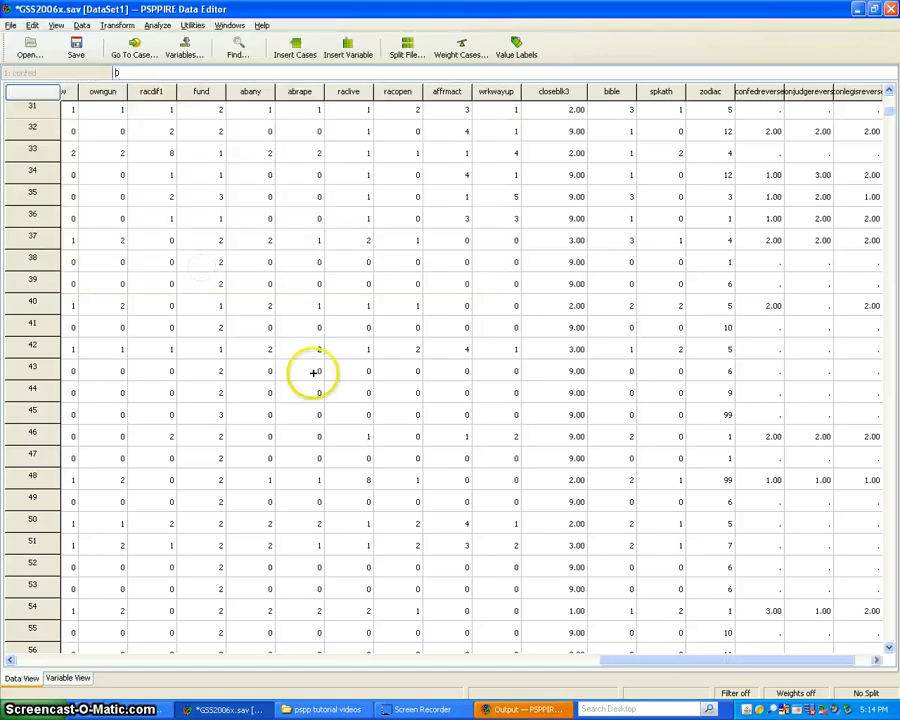
Step: Locate congovt at the end of the variable list and bring up its data column beside the reversed variables
scroll(270, 420, down, 3)
scroll(304, 422, down, 6)
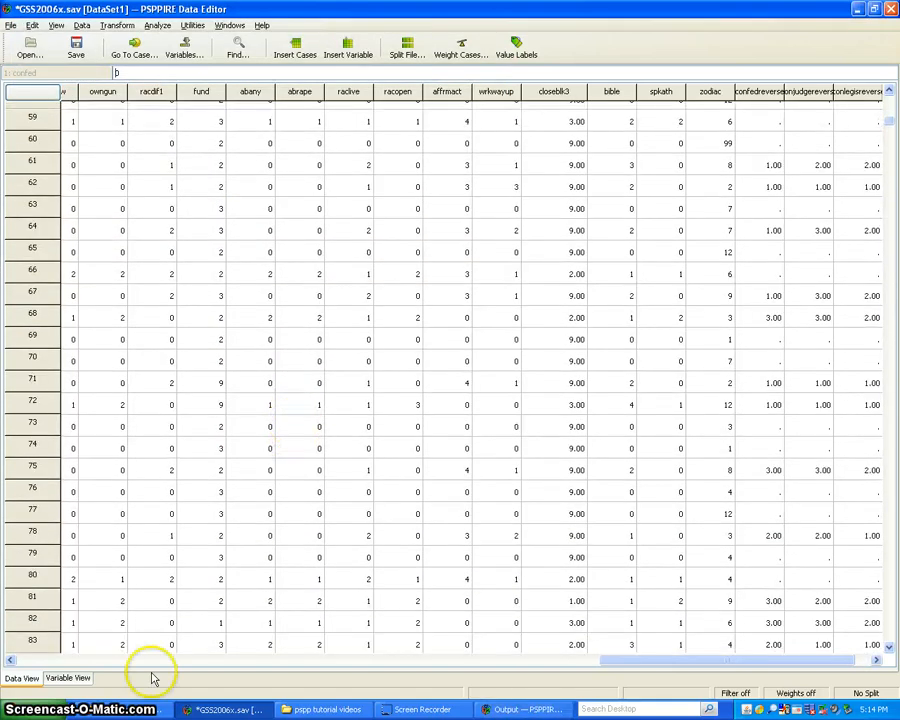
click(70, 679)
scroll(94, 519, down, 3)
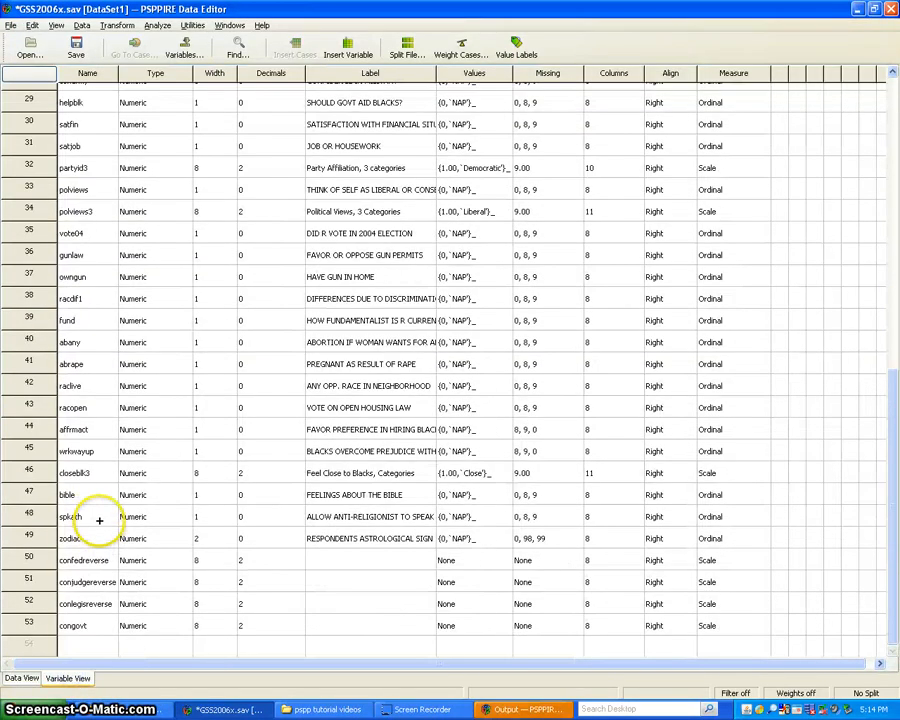
double_click(45, 626)
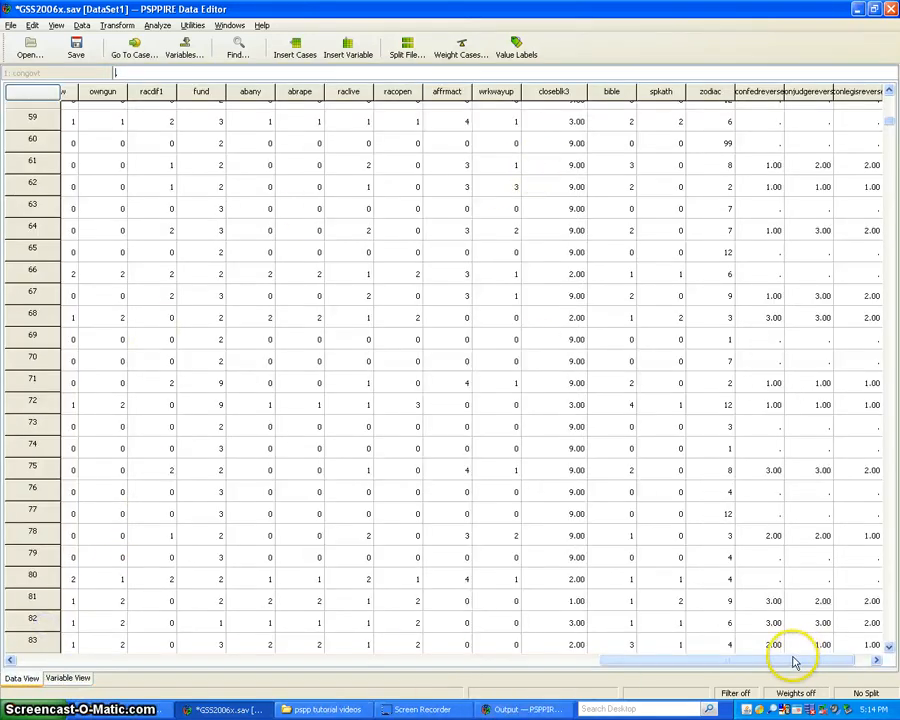
drag(798, 662, 834, 658)
Step: Check the congovt sums against the three reversed variables for cases 48 and 54 and the surrounding cases
scroll(859, 440, up, 4)
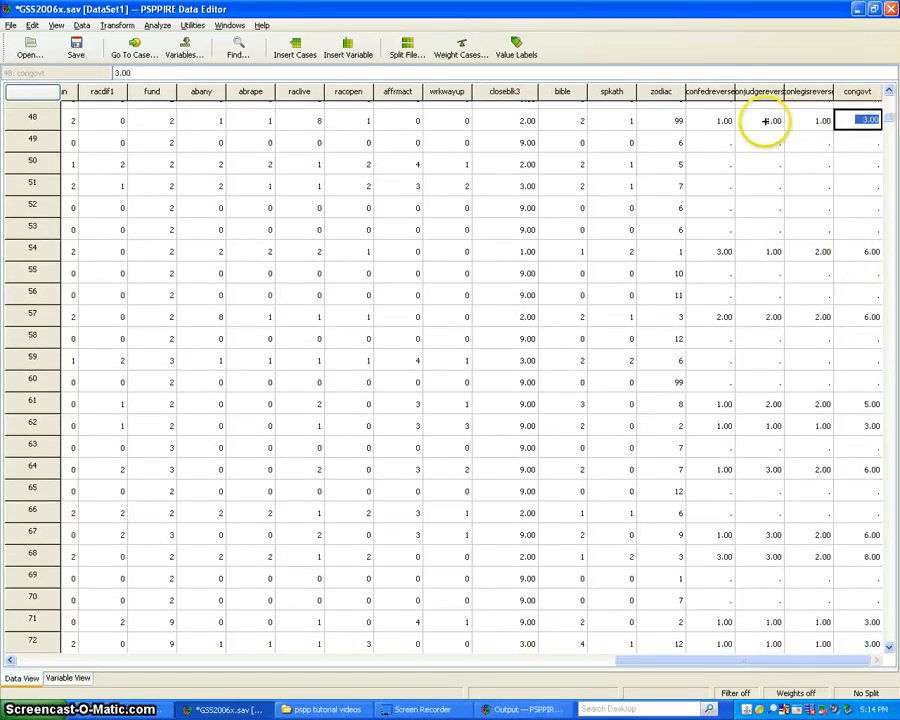
click(866, 254)
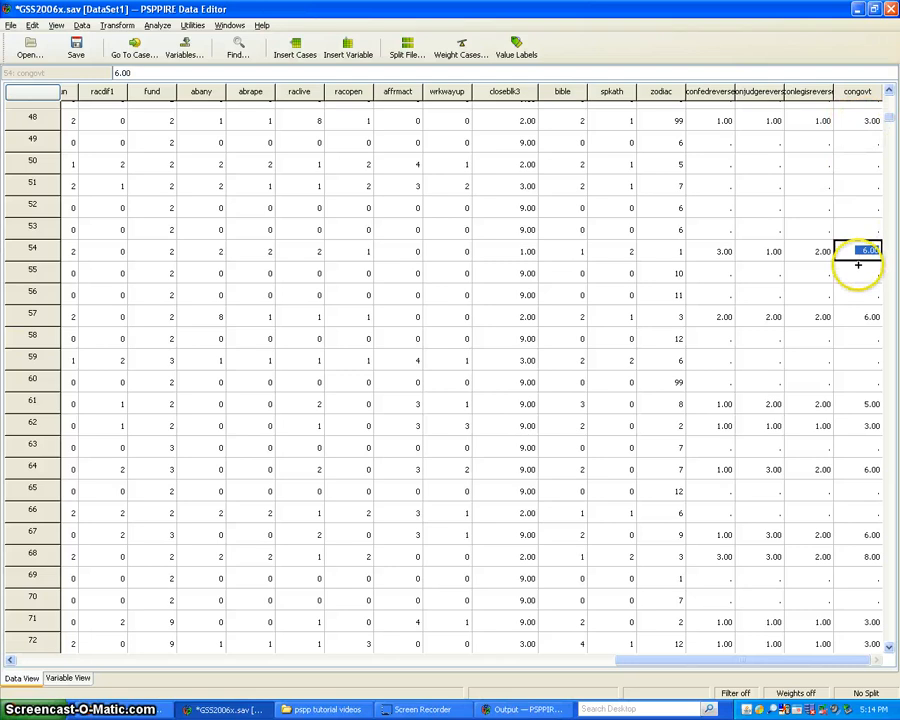
scroll(870, 313, up, 1)
scroll(870, 313, up, 1)
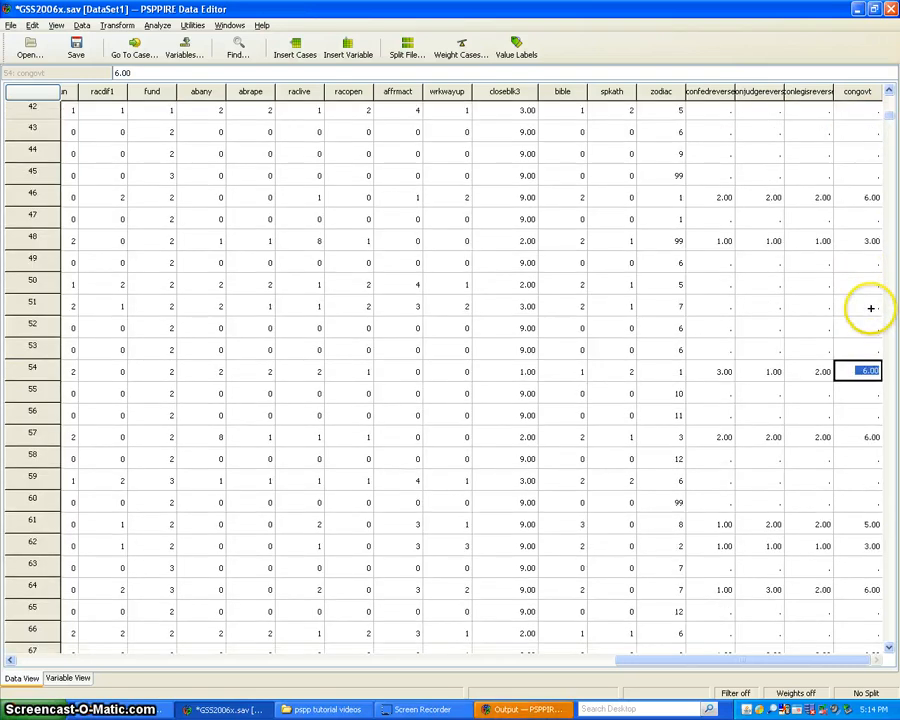
click(866, 240)
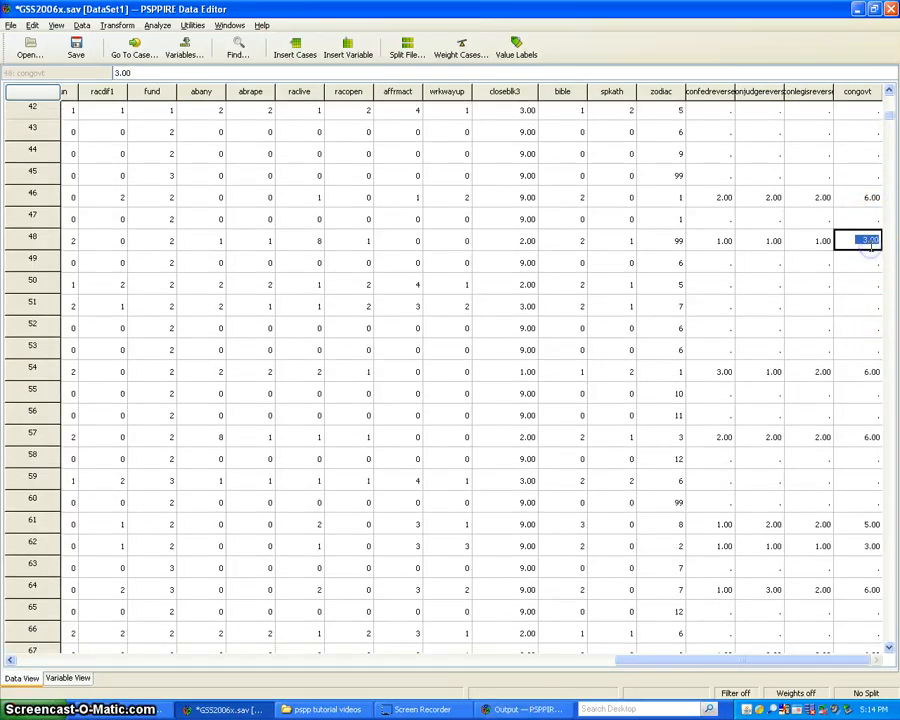
scroll(866, 318, down, 4)
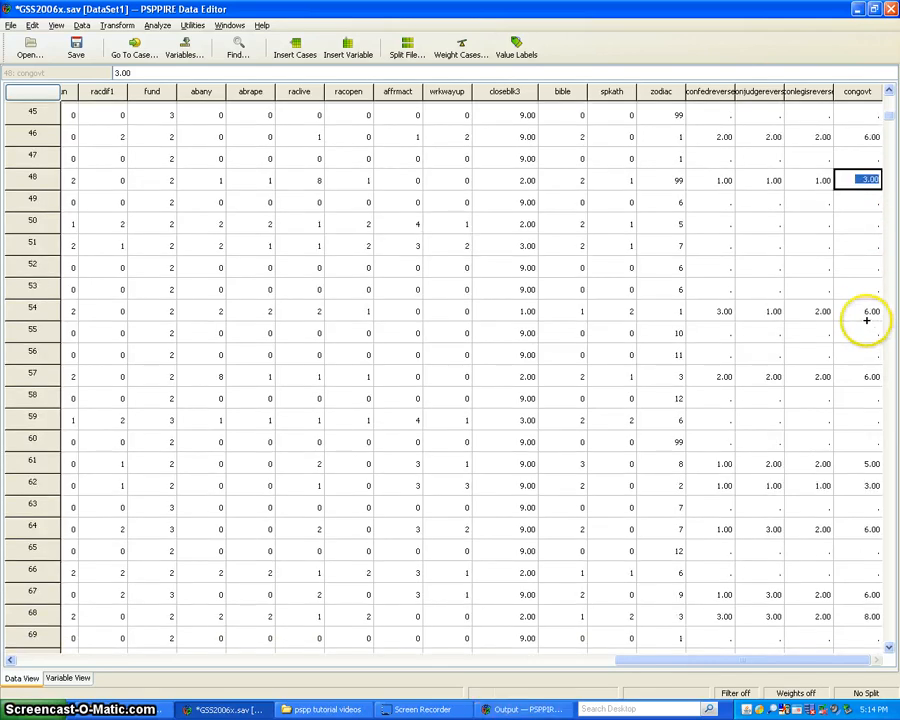
scroll(858, 318, down, 5)
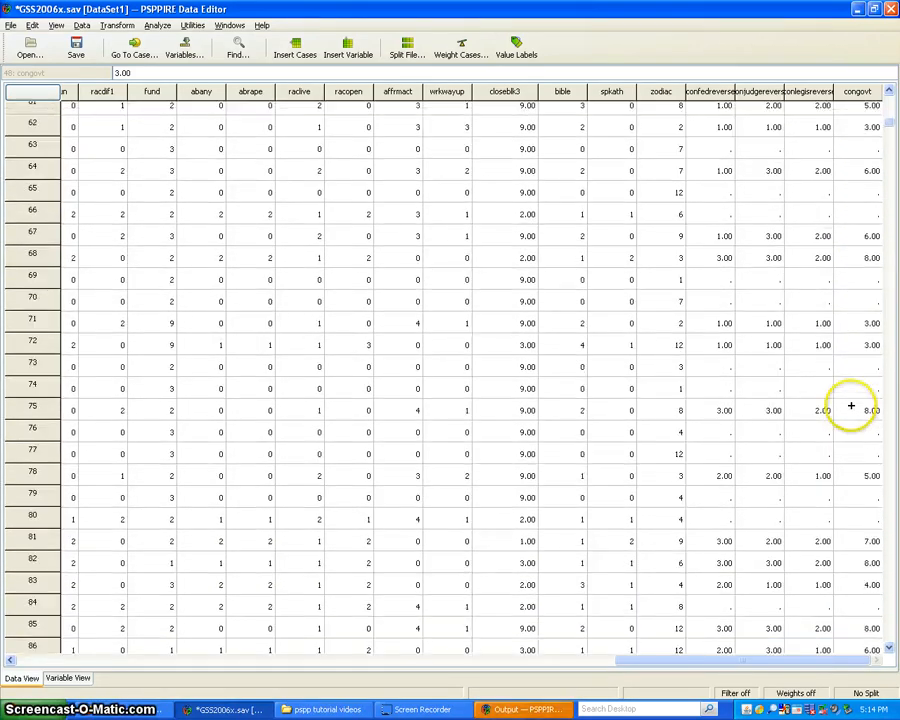
scroll(842, 418, up, 3)
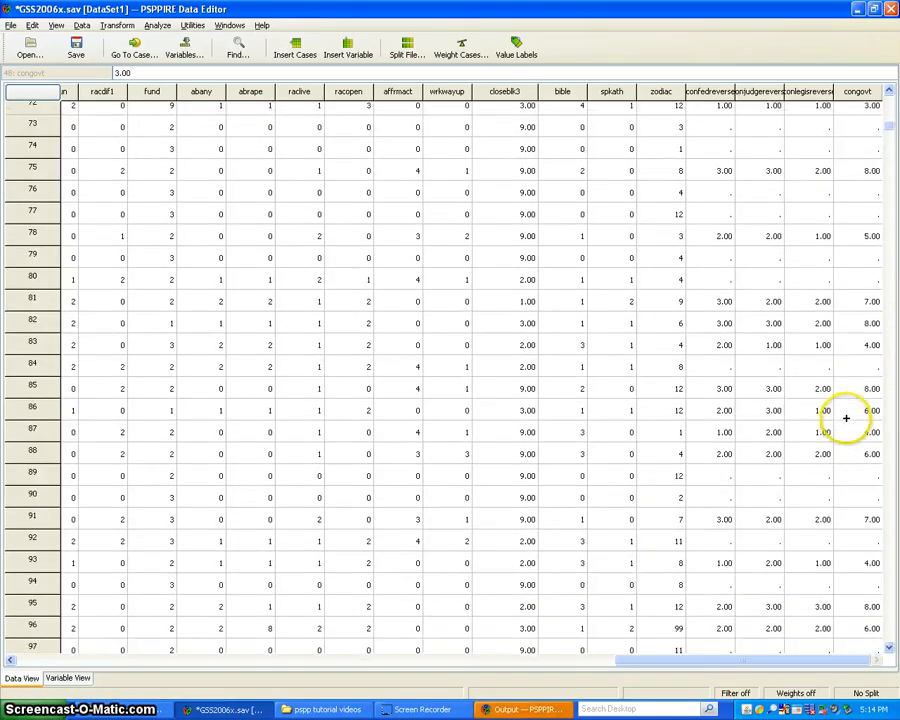
scroll(846, 418, up, 4)
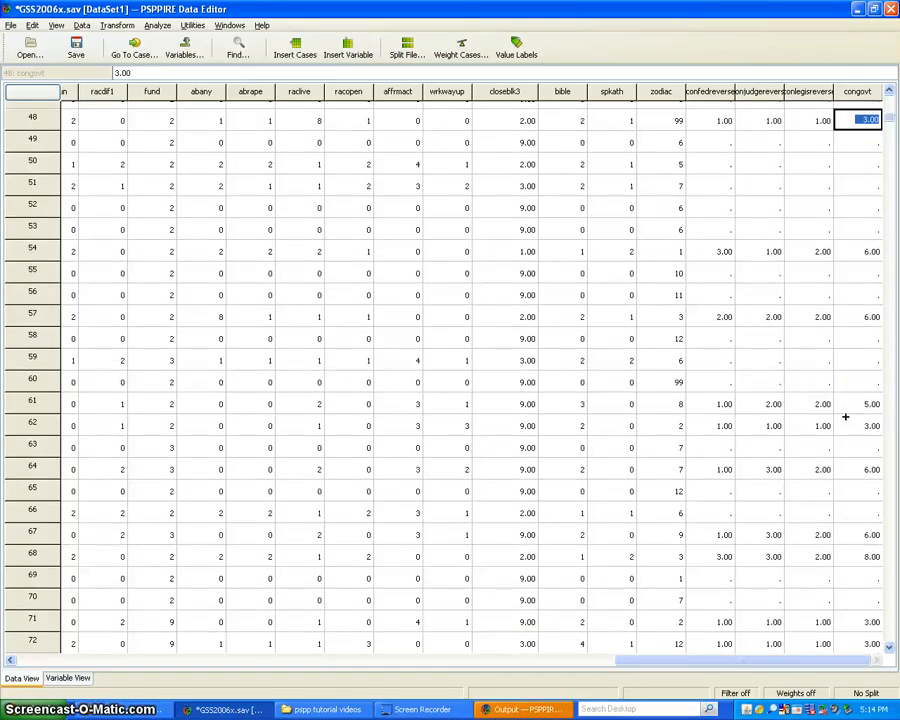
Step: Set up a Frequencies analysis with confedreverse, conjudgereverse, conlegisreverse and congovt as its variables
scroll(846, 416, up, 4)
click(155, 25)
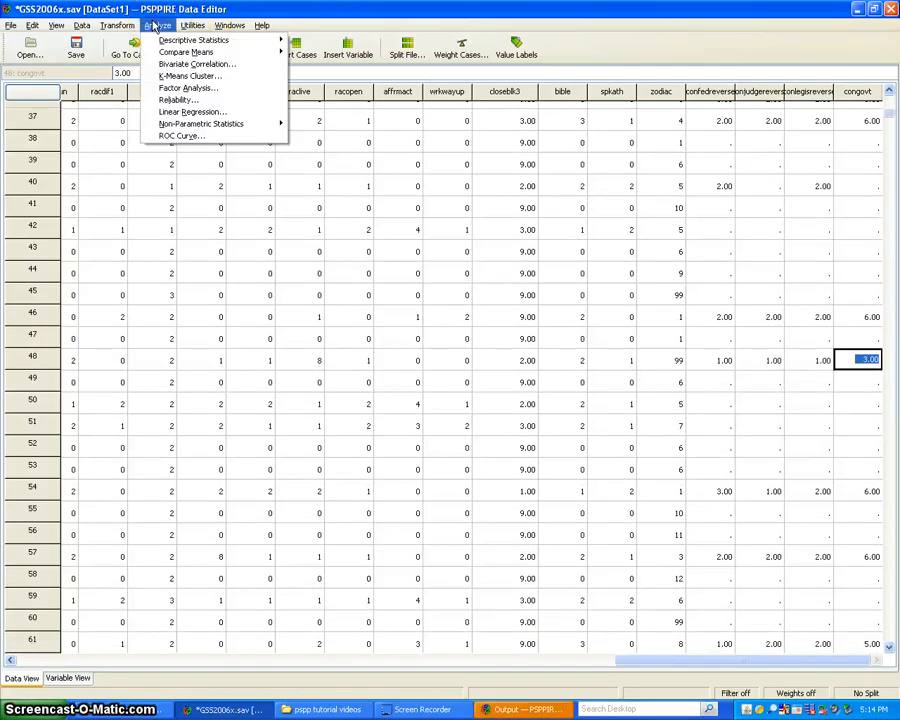
mouse_move(165, 40)
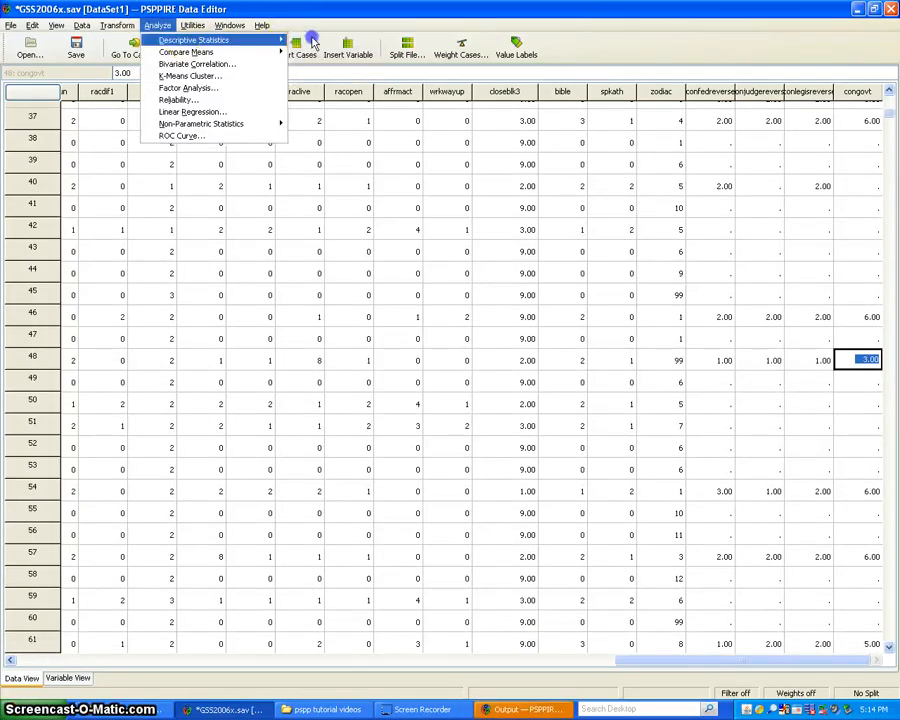
click(312, 40)
drag(236, 340, 235, 455)
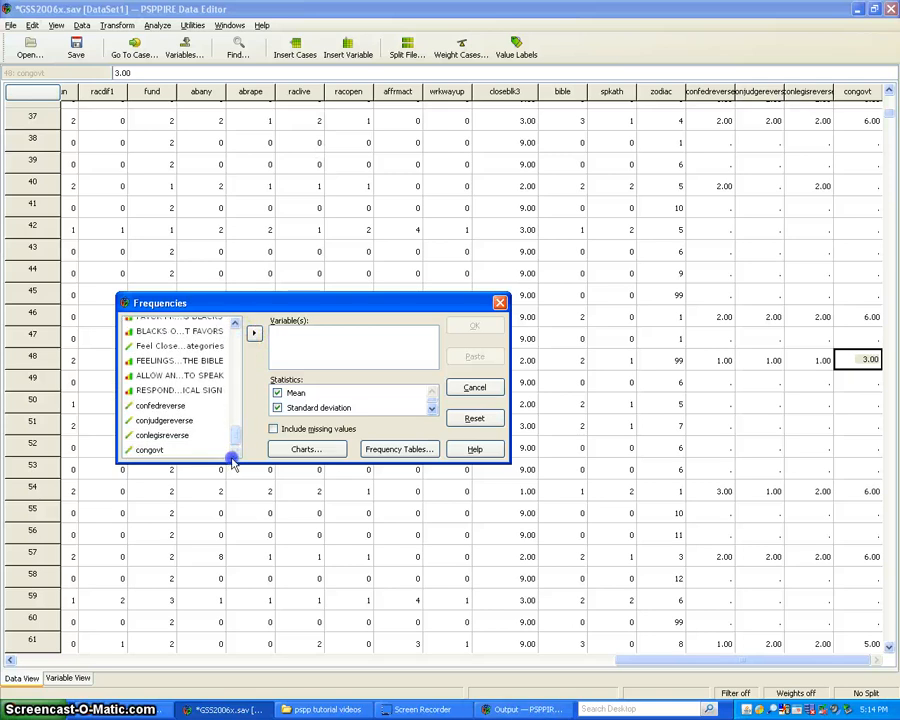
click(172, 408)
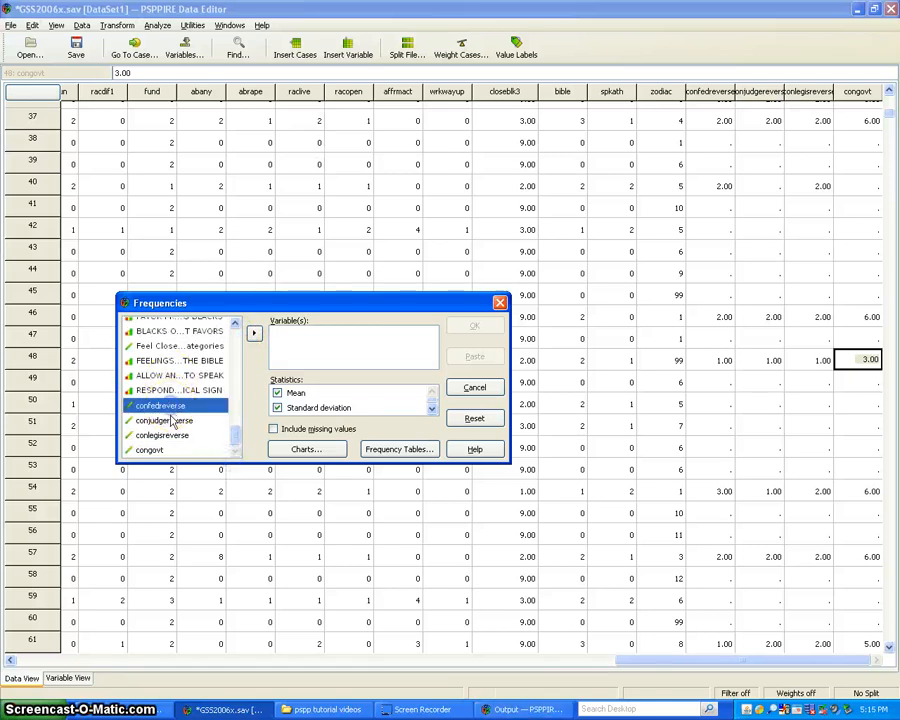
ctrl+click(173, 419)
ctrl+click(162, 435)
ctrl+click(150, 449)
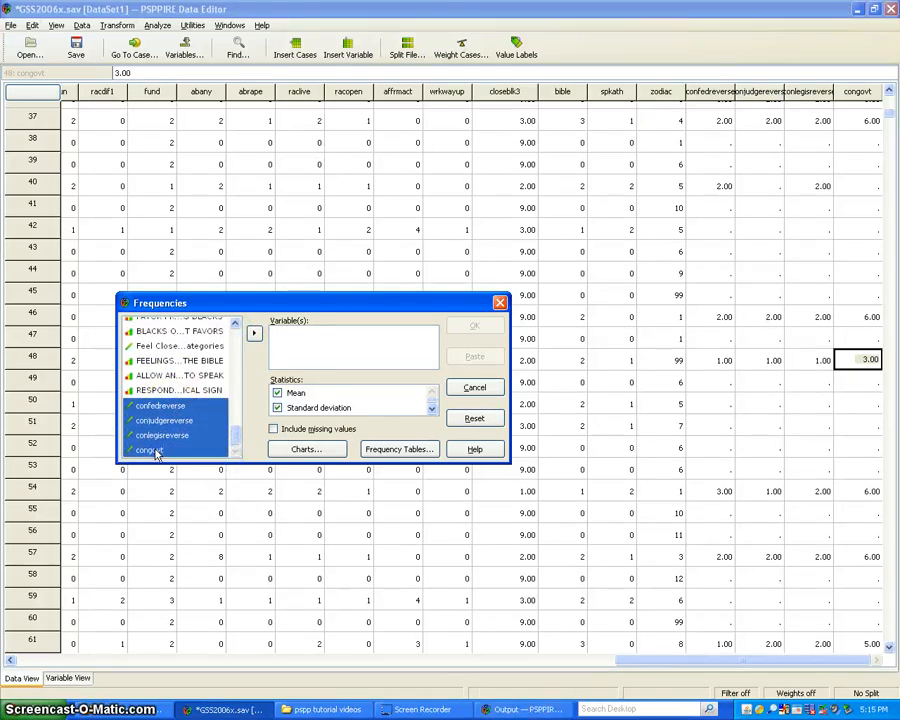
click(254, 333)
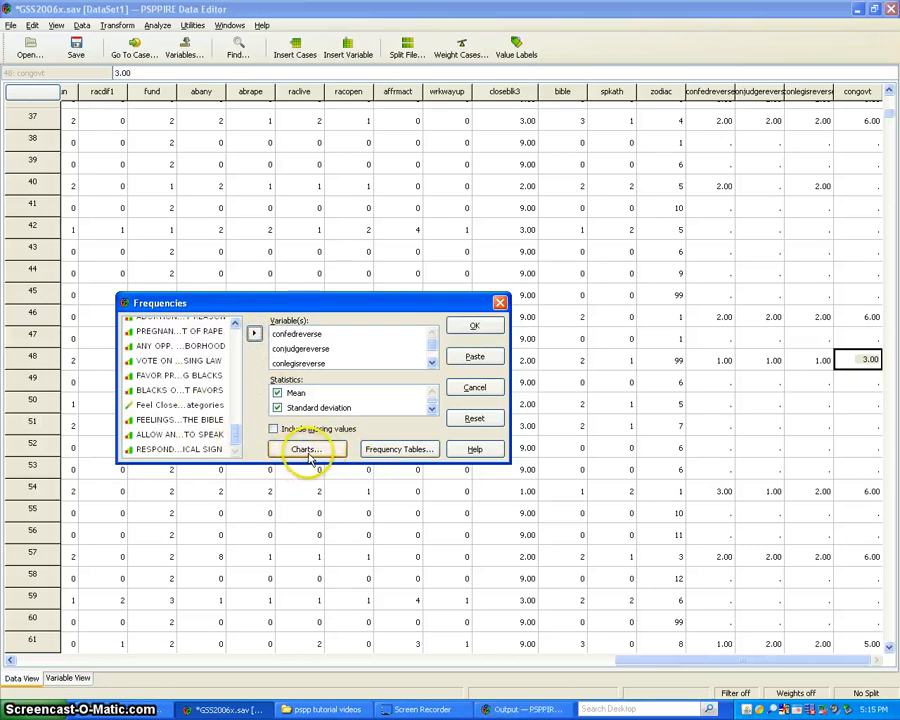
Step: Set the histogram scale to percentages in the chart options and run the frequencies analysis
click(303, 450)
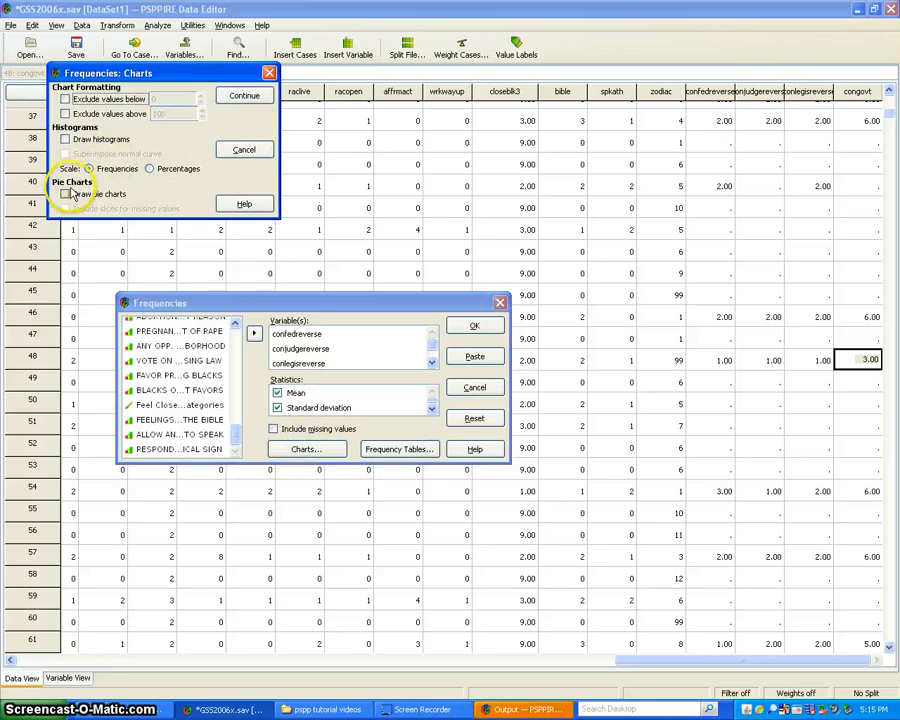
click(149, 168)
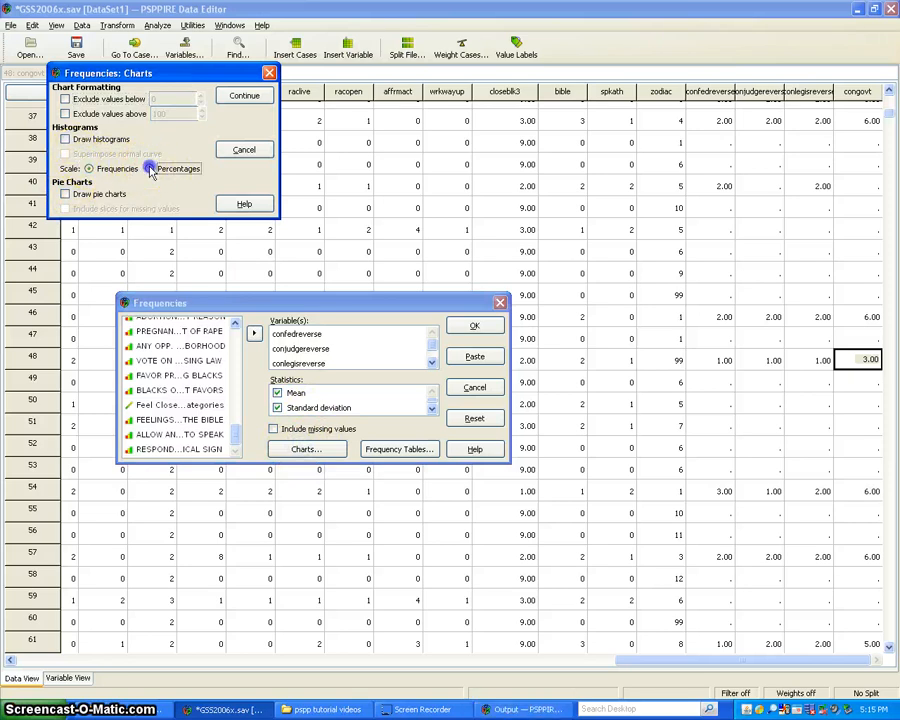
click(240, 97)
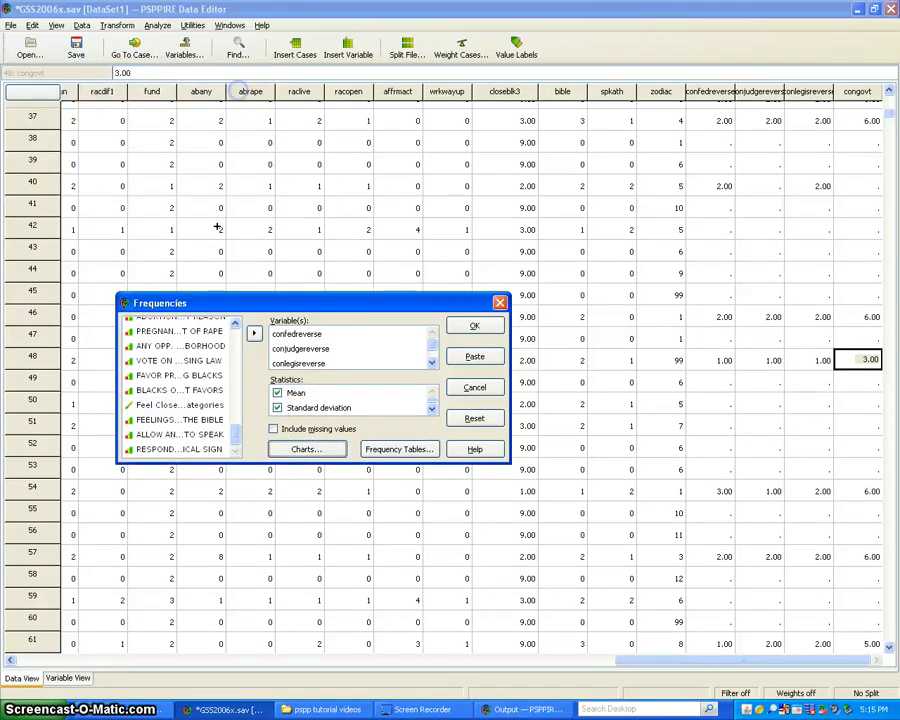
click(485, 324)
Step: Examine the frequency tables and summary statistics for the three reversed variables and congovt, then close the output viewer
click(524, 709)
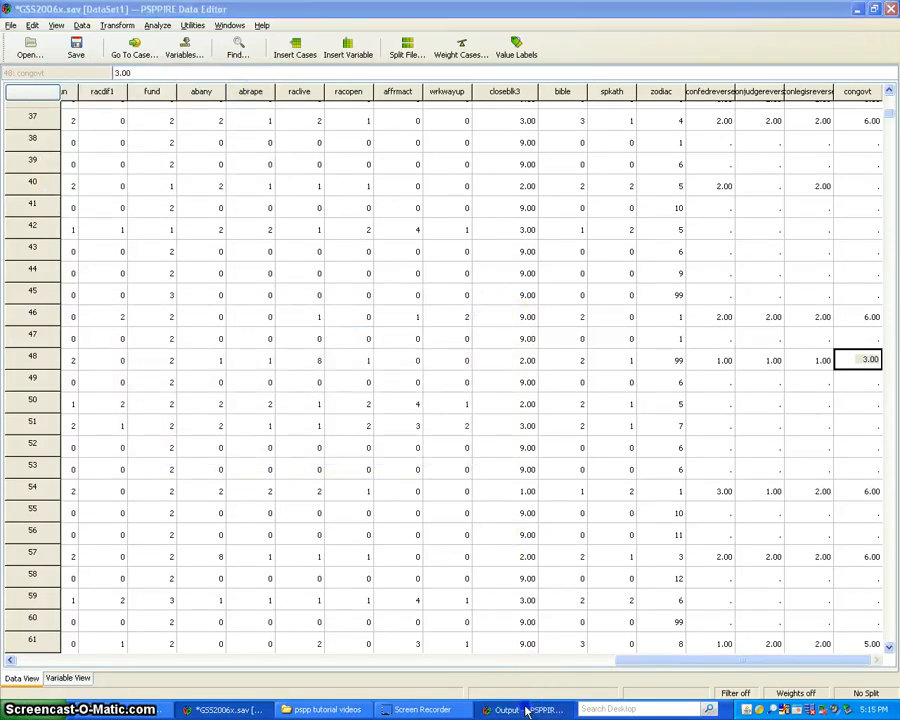
scroll(493, 487, down, 3)
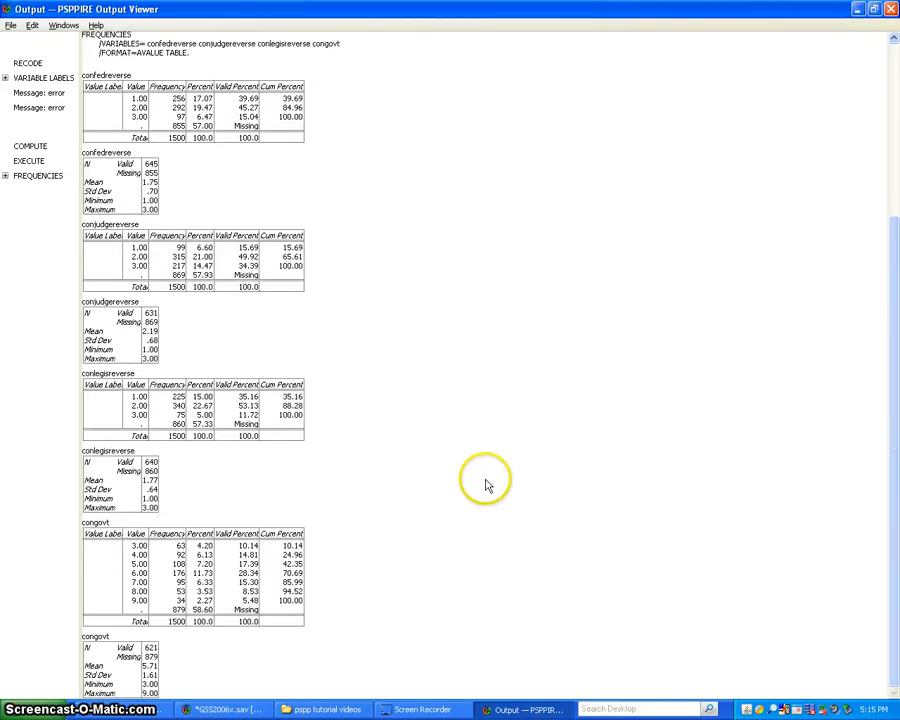
scroll(440, 462, up, 2)
scroll(441, 462, down, 2)
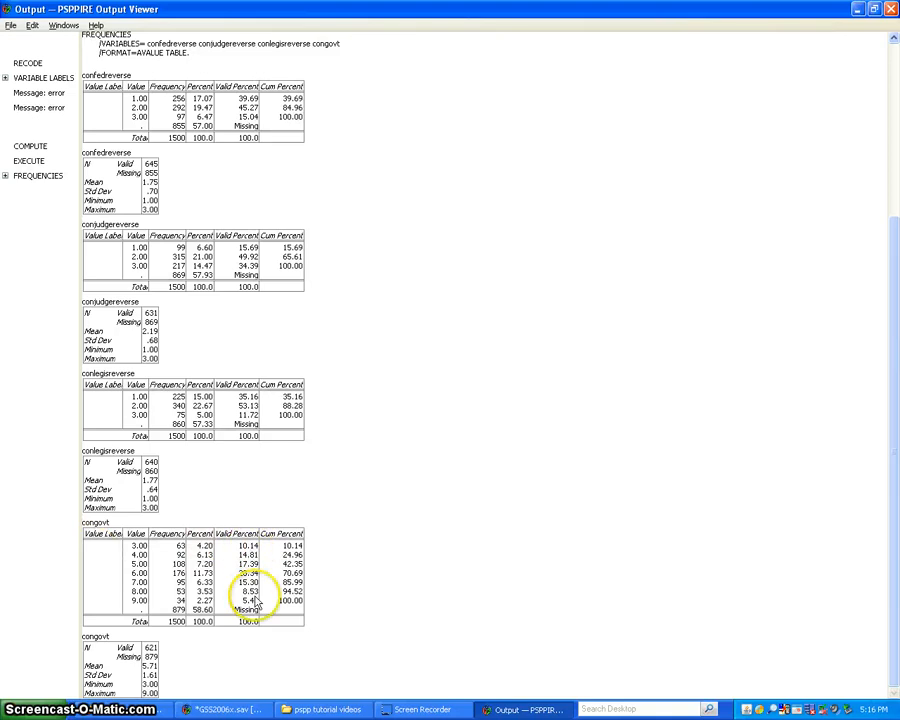
scroll(361, 350, up, 5)
scroll(358, 352, down, 5)
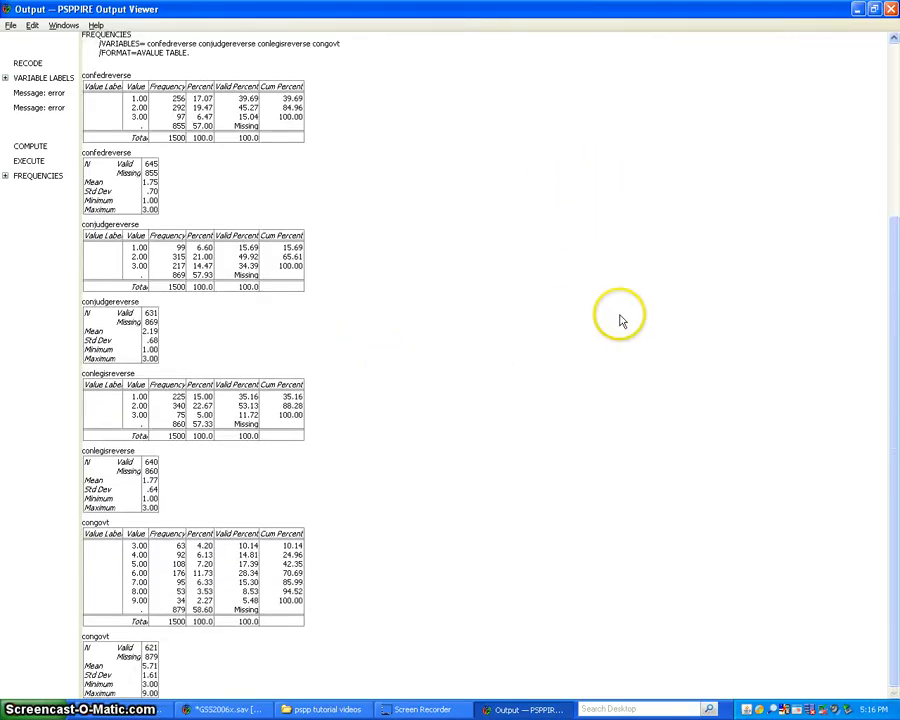
scroll(350, 416, up, 4)
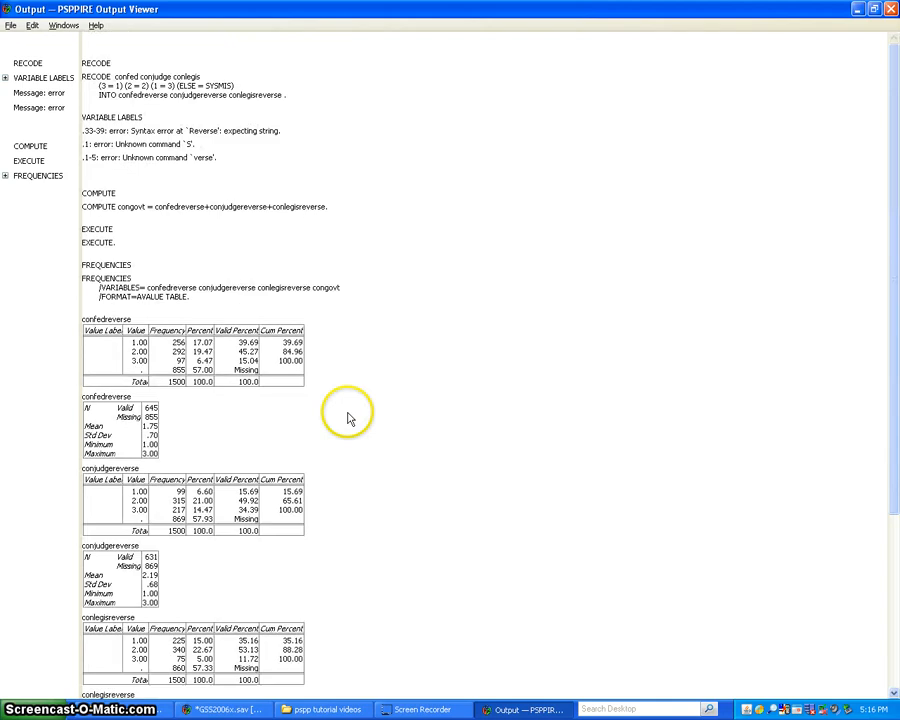
scroll(347, 416, down, 4)
scroll(346, 414, up, 4)
scroll(370, 410, down, 4)
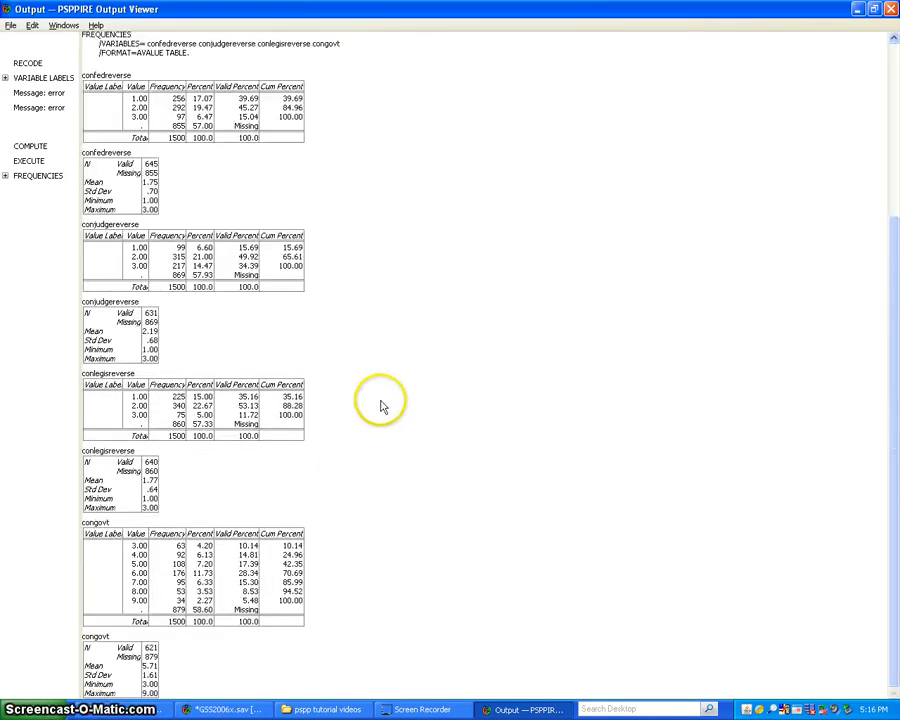
click(891, 9)
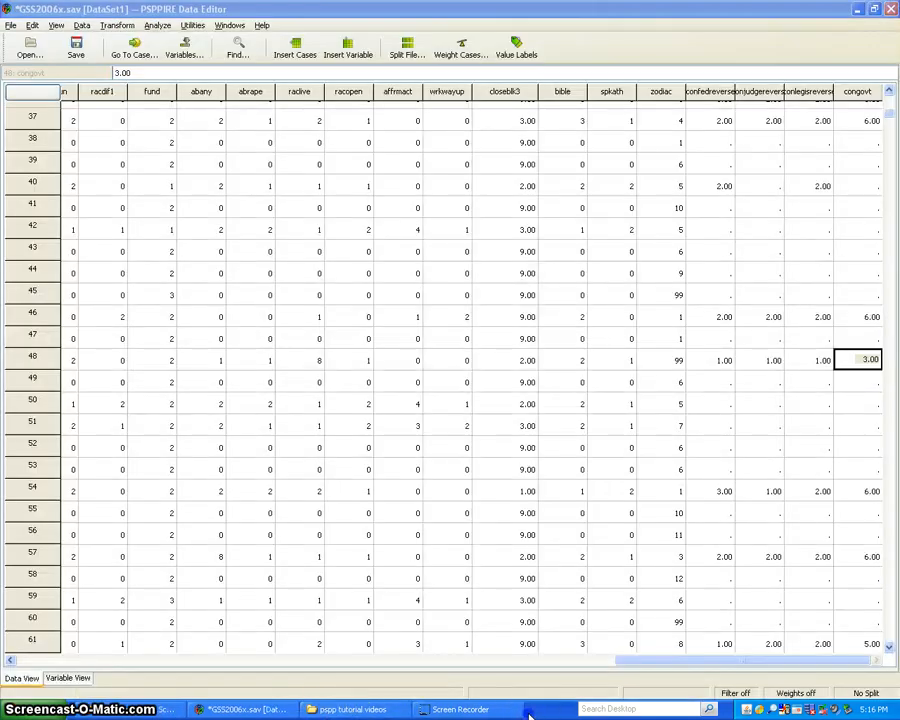